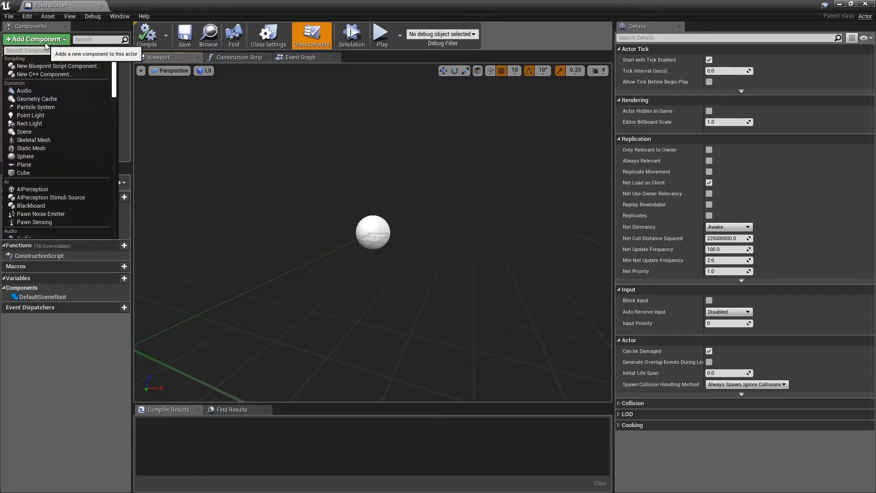
Step: Add a Cube component to the FoodSource blueprint and set its collision preset to NoCollision
click(29, 173)
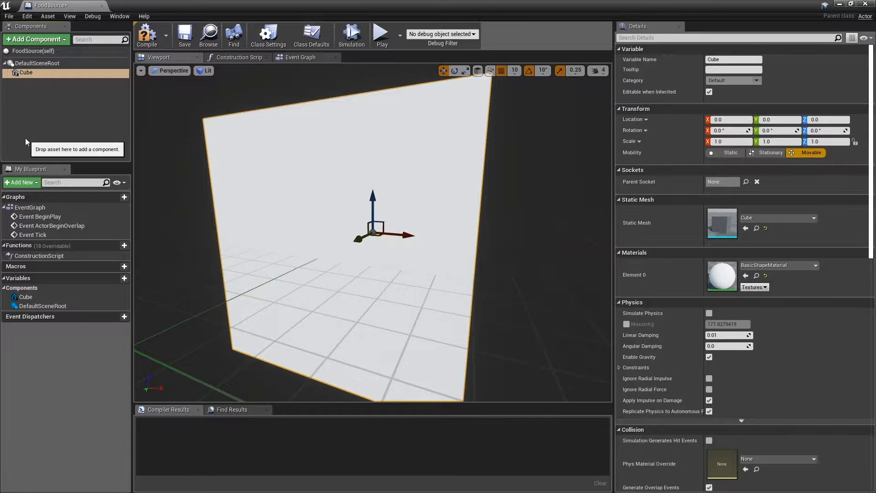
scroll(676, 223, down, 5)
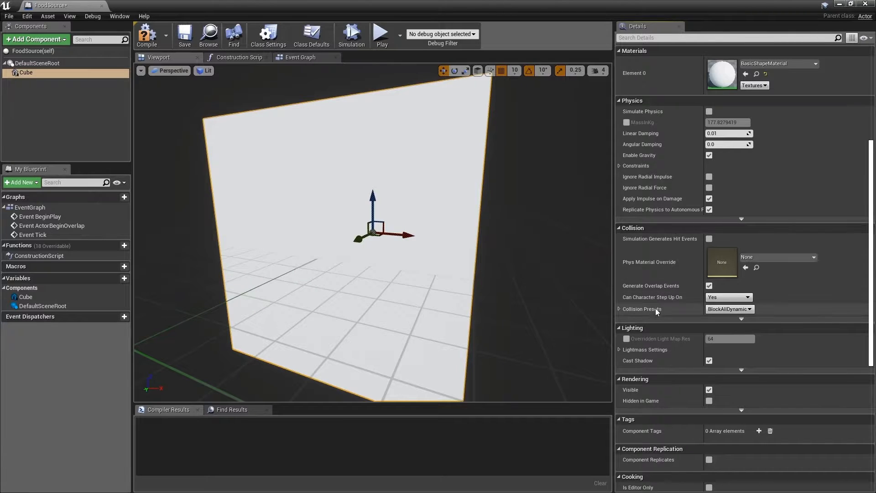
click(729, 311)
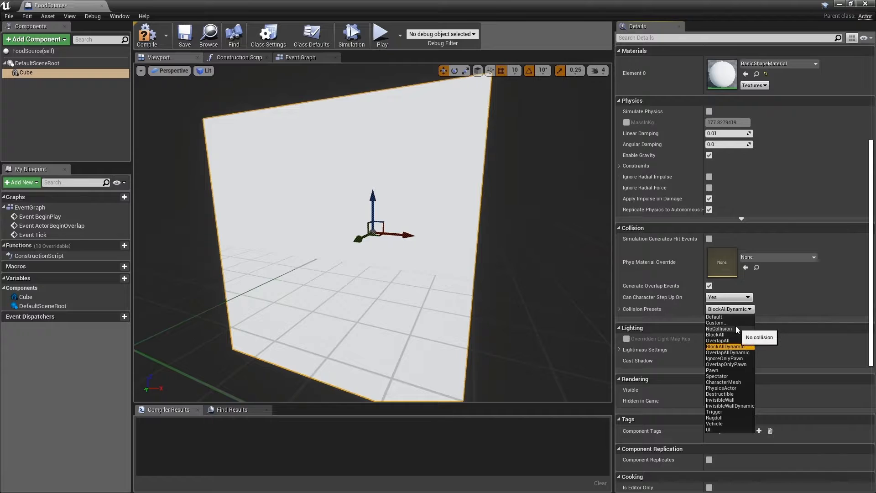
click(735, 327)
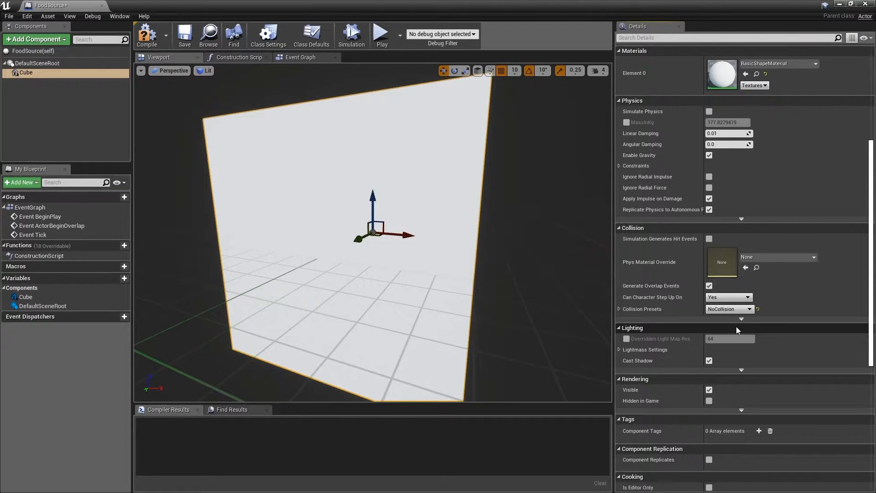
Step: Set the cube's Z location to 50 and compile the blueprint
drag(870, 326, 866, 219)
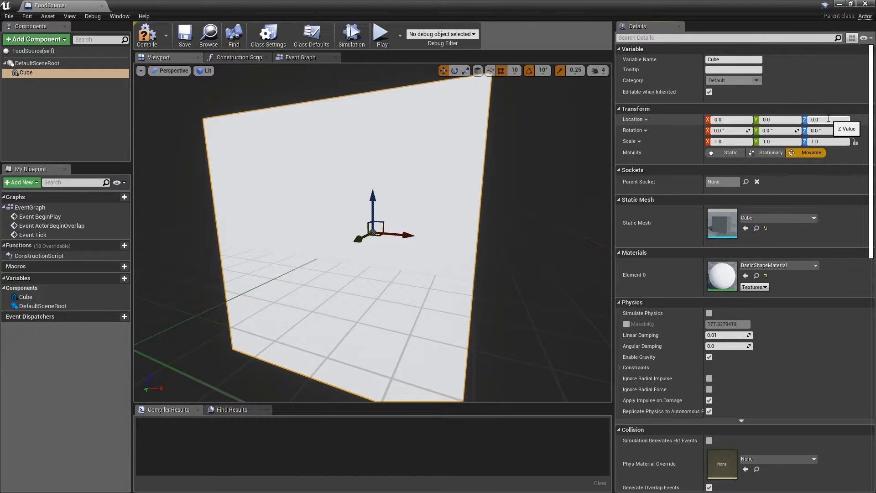
key(BackSpace)
key(BackSpace)
key(BackSpace)
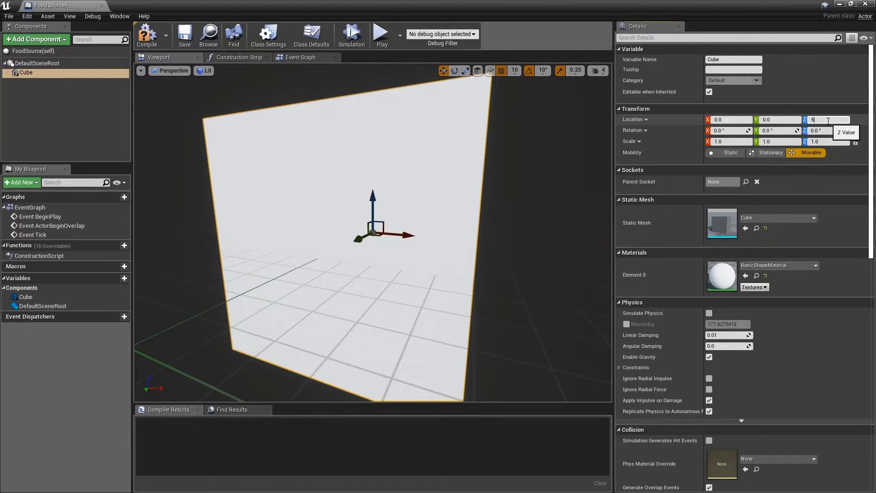
text(50)
key(Return)
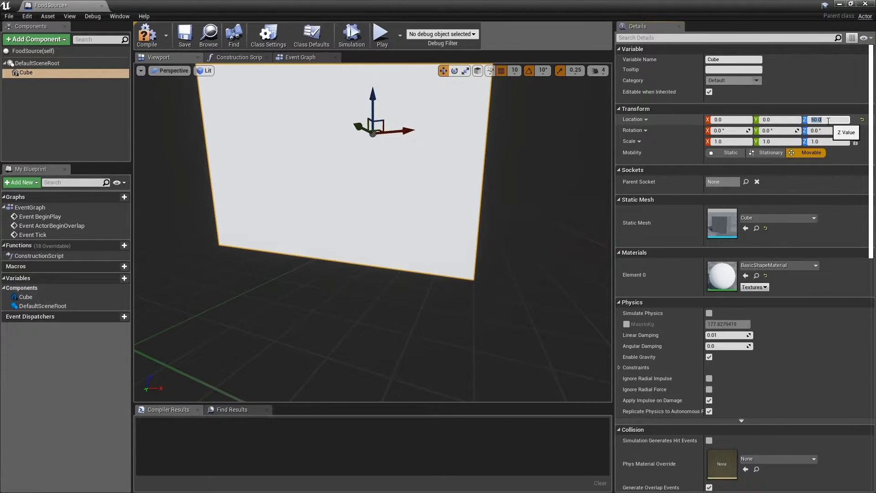
right_drag(342, 250, 349, 254)
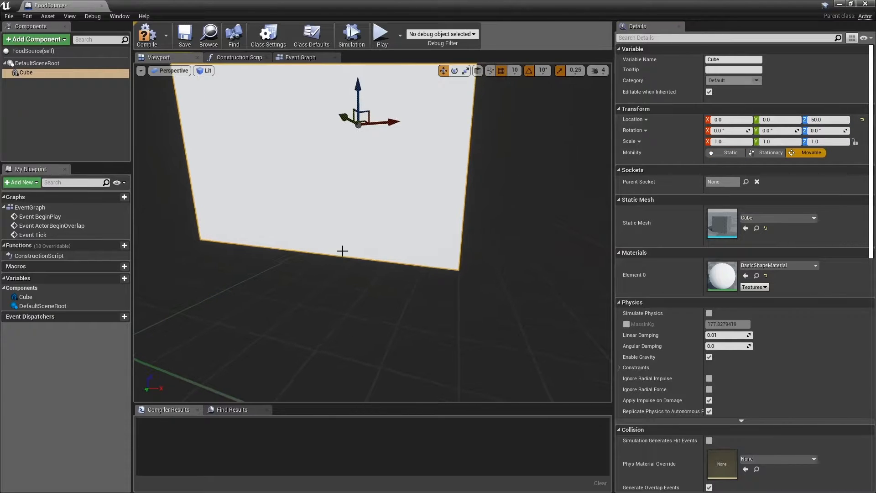
key(F7)
Step: Switch to the level editor and place three FoodSource actors at different spots on the arena floor
key(alt+Tab)
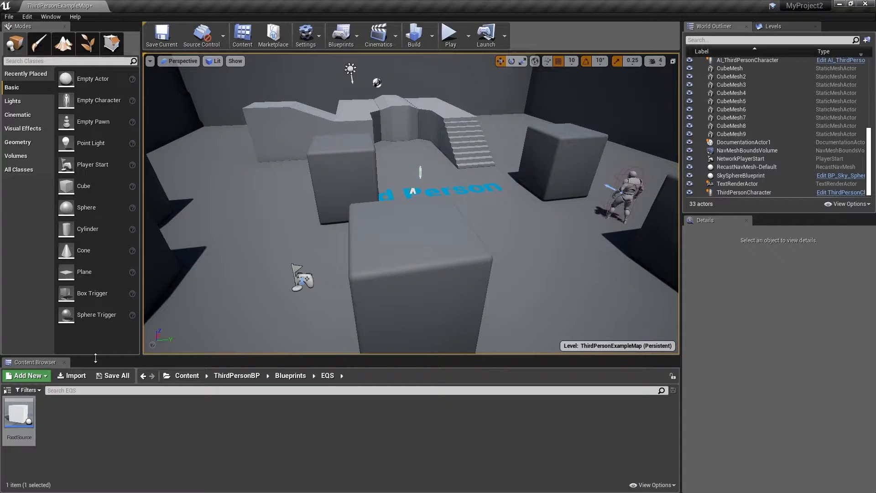
drag(19, 416, 595, 297)
key(s)
right_drag(464, 244, 410, 283)
drag(21, 413, 561, 190)
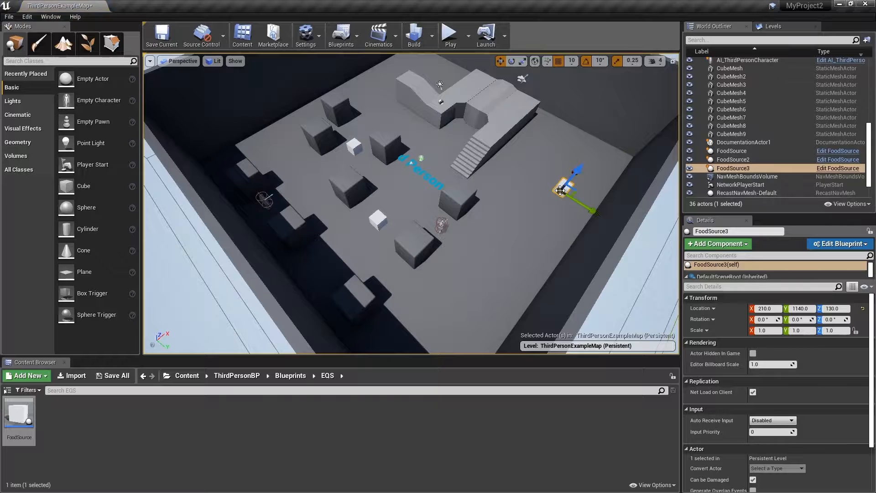
Step: Display the navigation mesh and move one FoodSource cube across the floor to check how the mesh behaves around it
key(p)
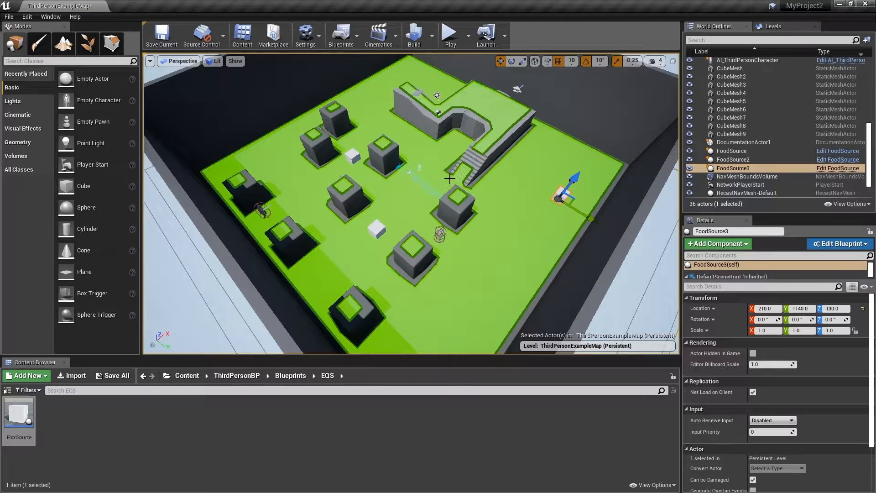
key(w)
right_drag(446, 180, 402, 201)
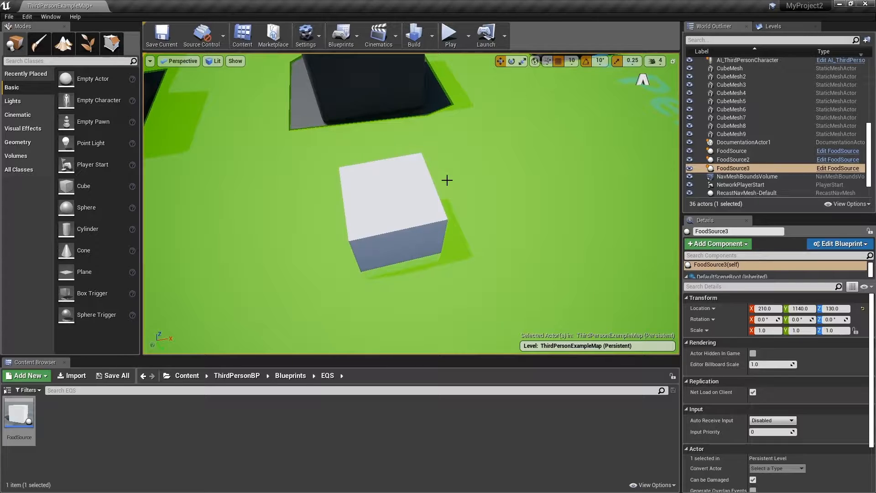
click(420, 204)
drag(411, 233, 495, 212)
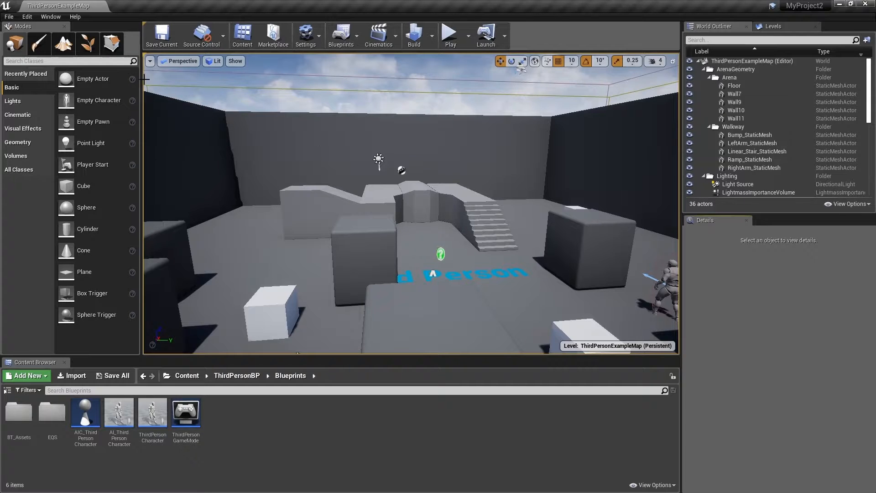
Step: Enable the experimental Environment Querying System in the editor preferences and close the preferences
click(27, 17)
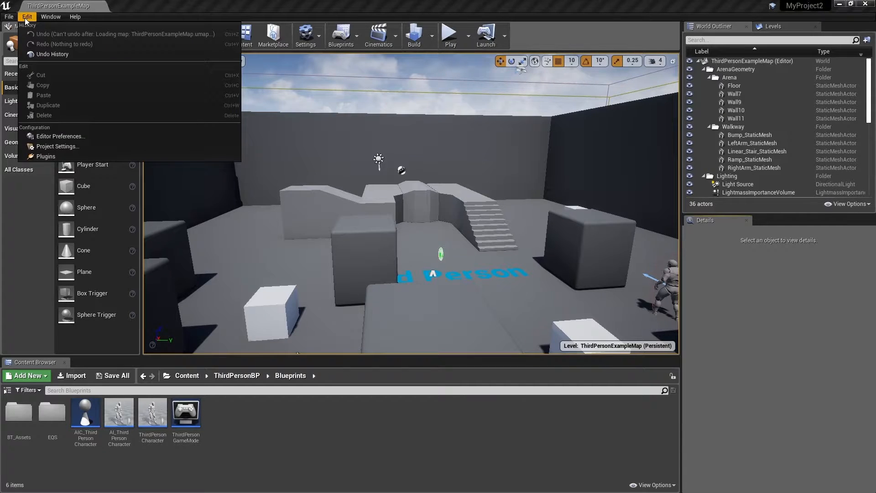
click(80, 137)
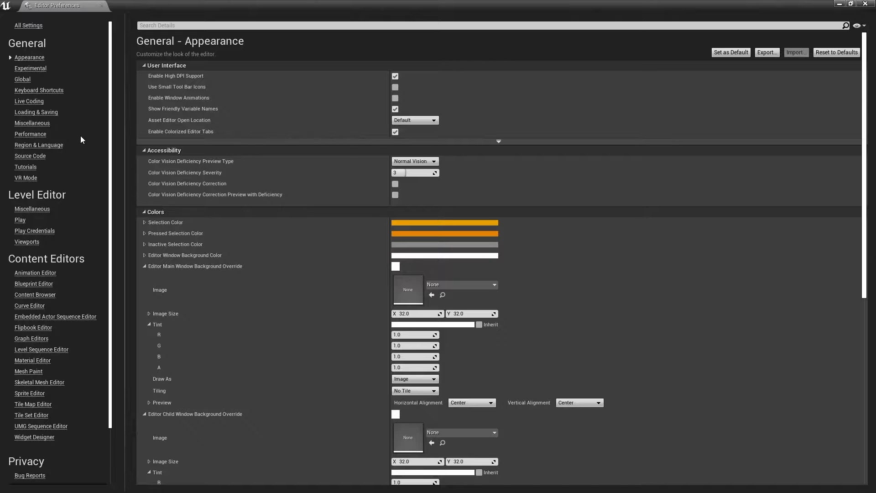
click(33, 69)
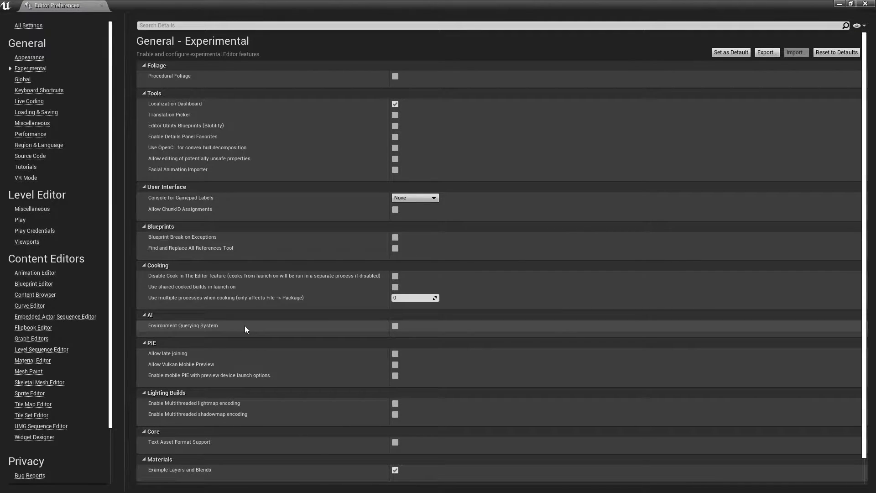
click(395, 326)
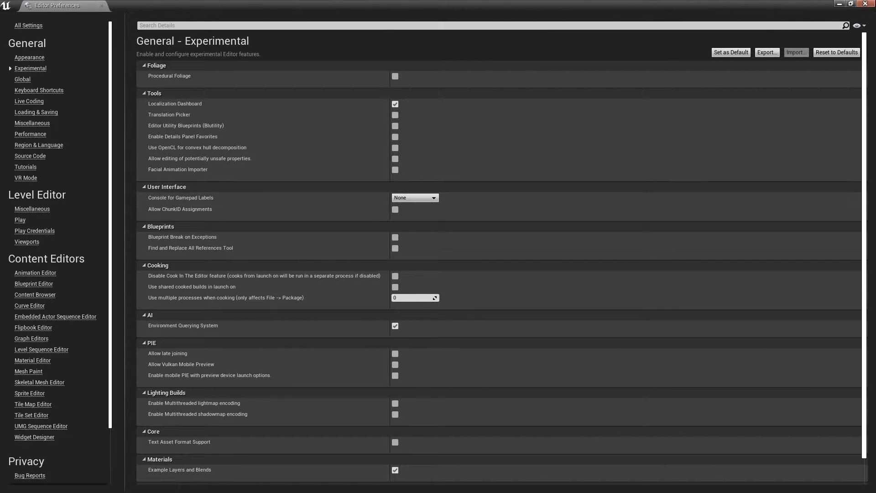
click(865, 3)
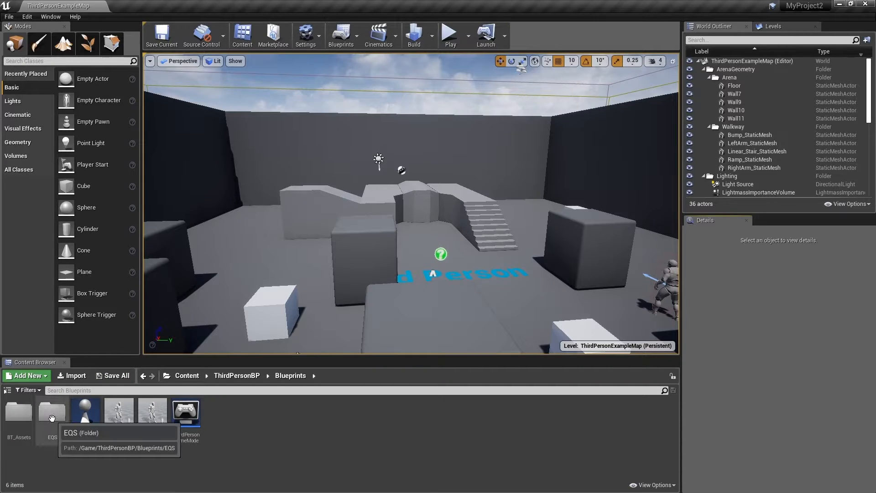
Step: Create an Environment Query asset in the EQS folder and name it EQS_FindClosestFoodSource
double_click(51, 413)
right_click(121, 419)
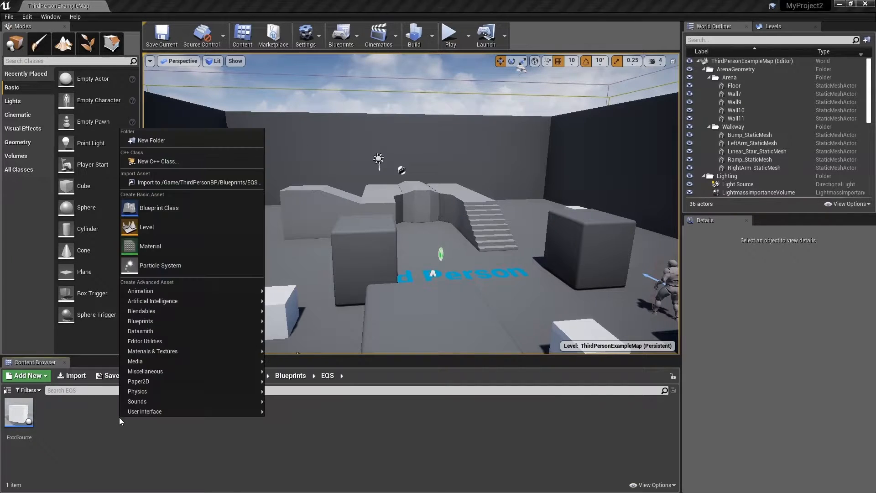
mouse_move(190, 303)
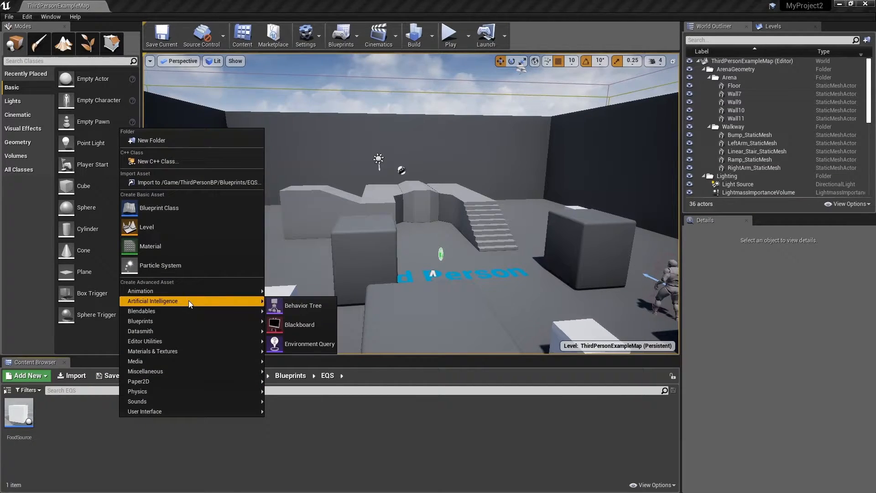
click(306, 345)
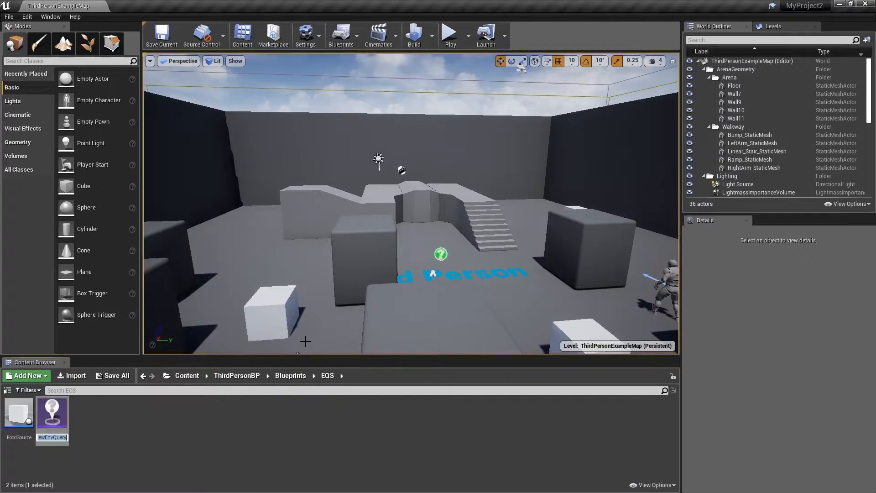
text(EQS)
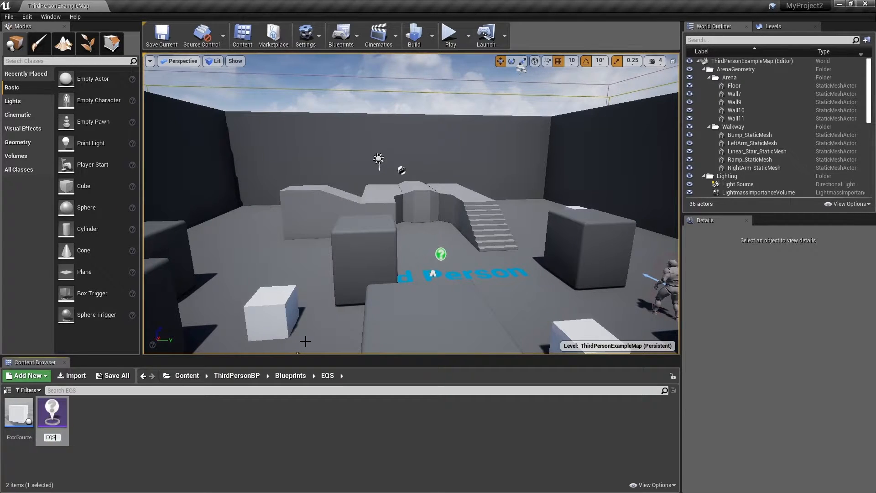
text(_Find)
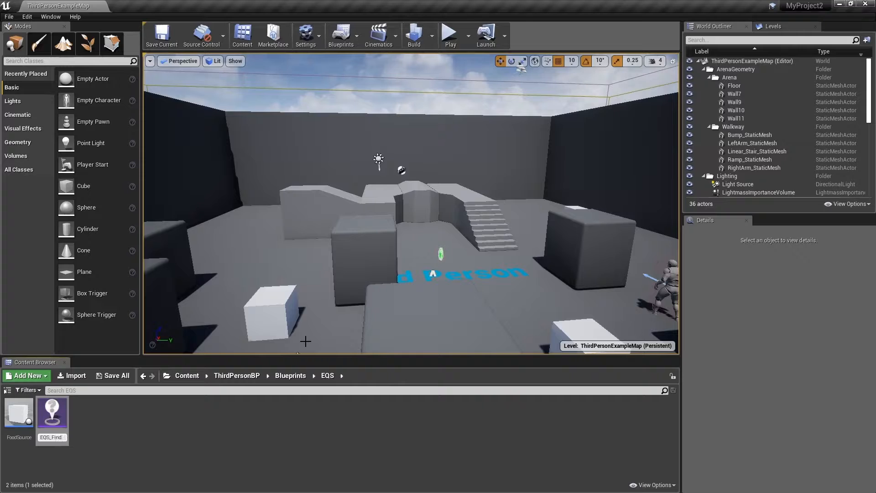
text(ClosestFoodSource)
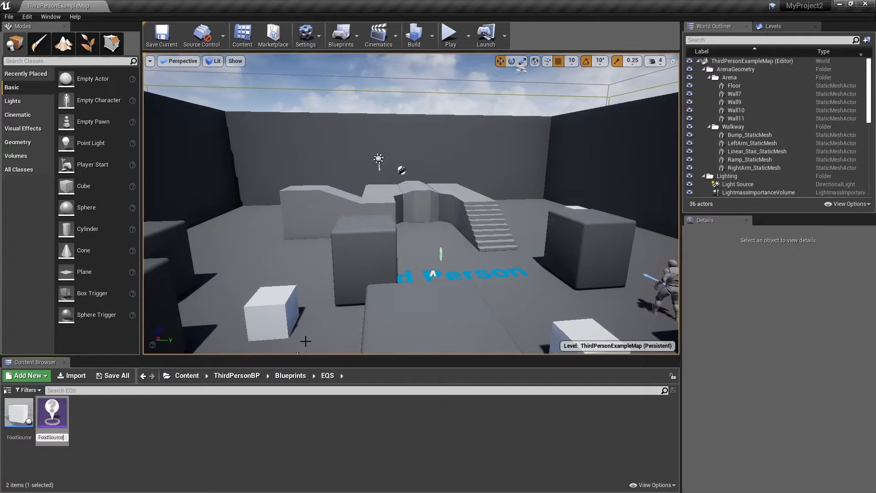
key(Return)
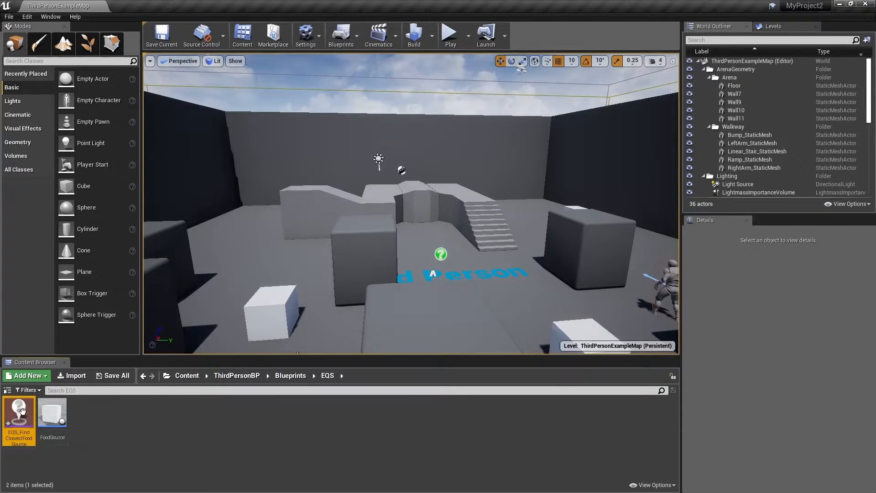
Step: Open the EQS_FindClosestFoodSource query and connect an Actors Of Class generator to the root node
double_click(21, 414)
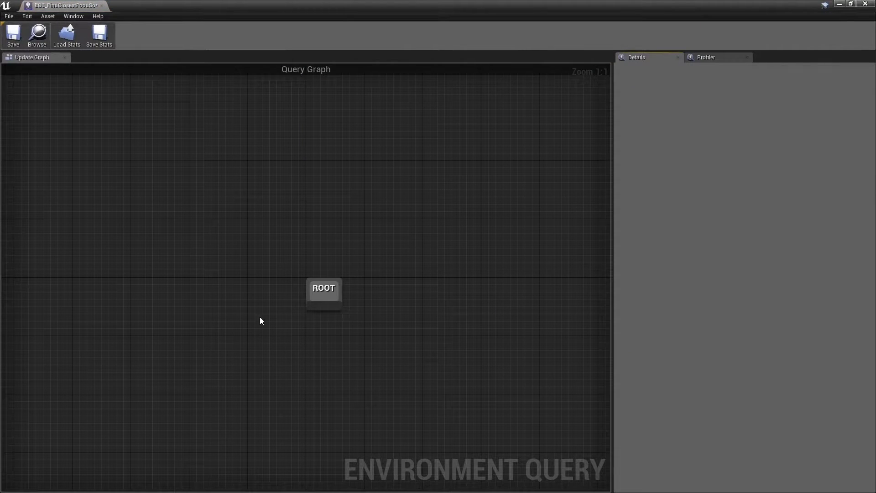
drag(324, 307, 332, 364)
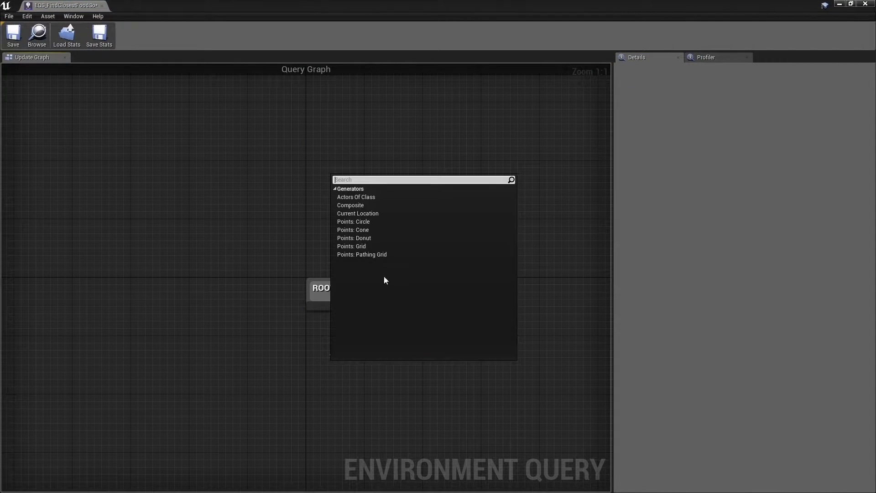
click(399, 199)
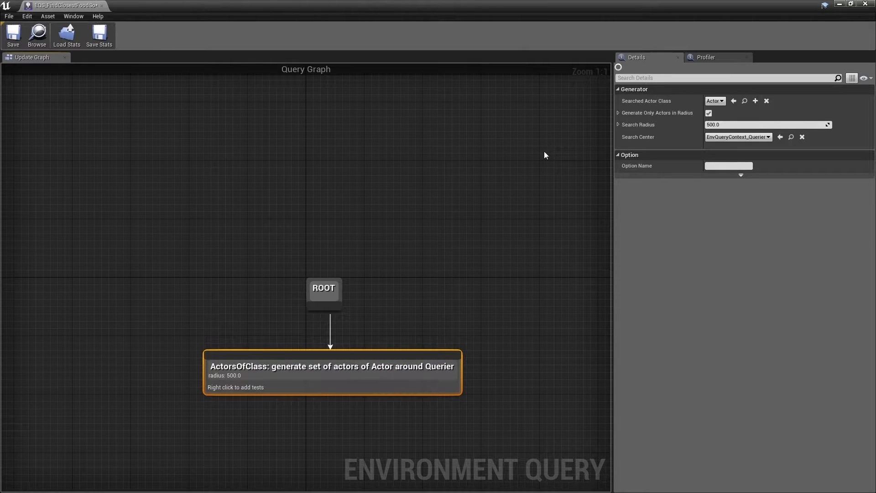
Step: Set the generator's searched actor class to FoodSource and disable Generate Only Actors in Radius
click(722, 101)
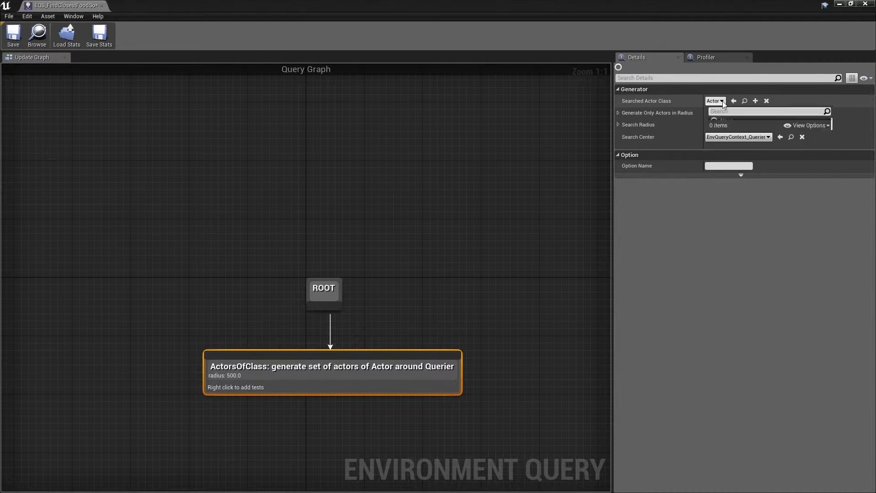
text(food)
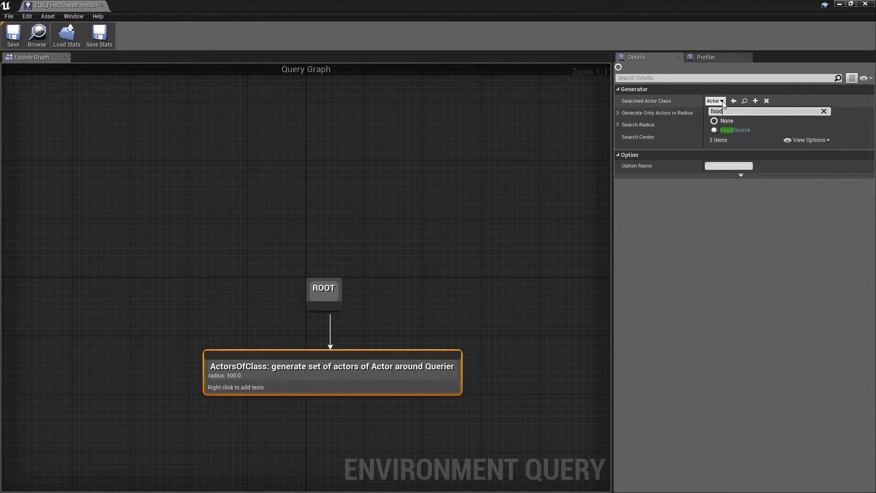
click(744, 130)
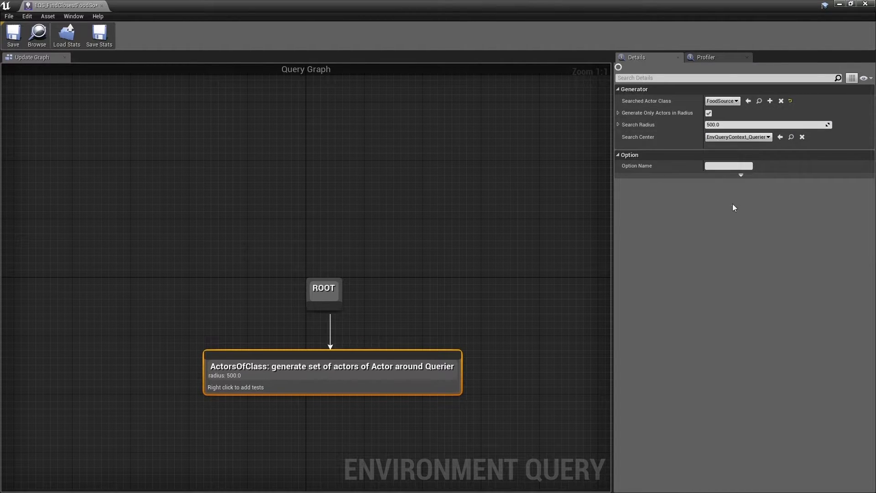
click(709, 114)
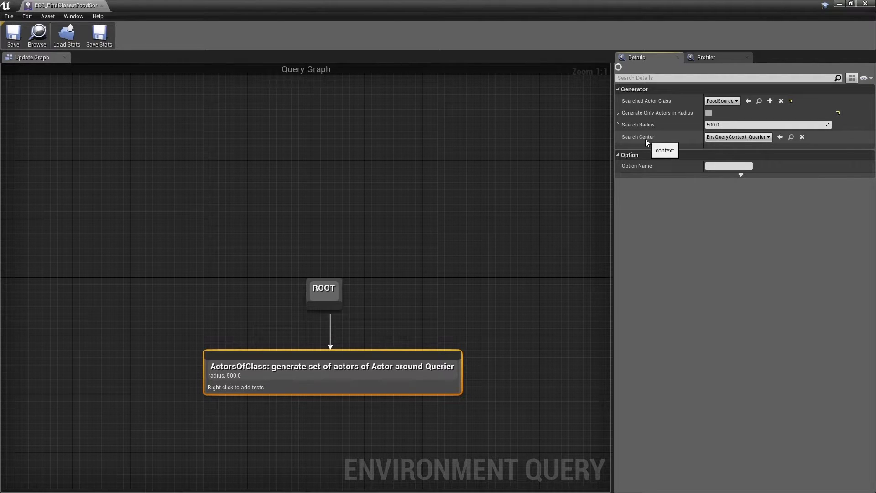
Step: Add a Distance test to the ActorsOfClass generator in the query graph
right_drag(440, 269, 455, 209)
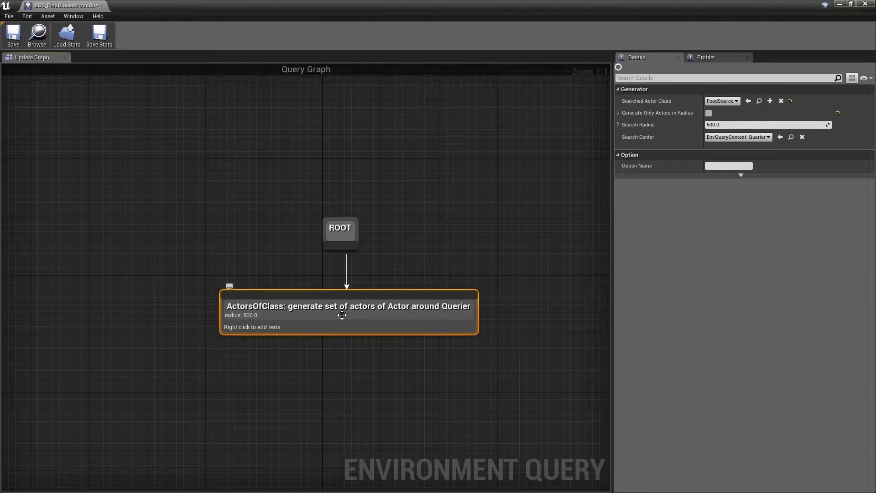
right_click(342, 315)
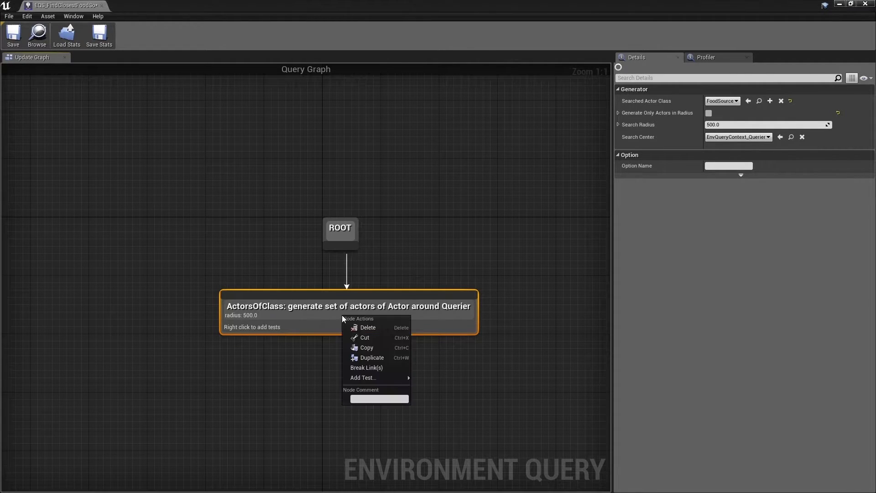
mouse_move(356, 378)
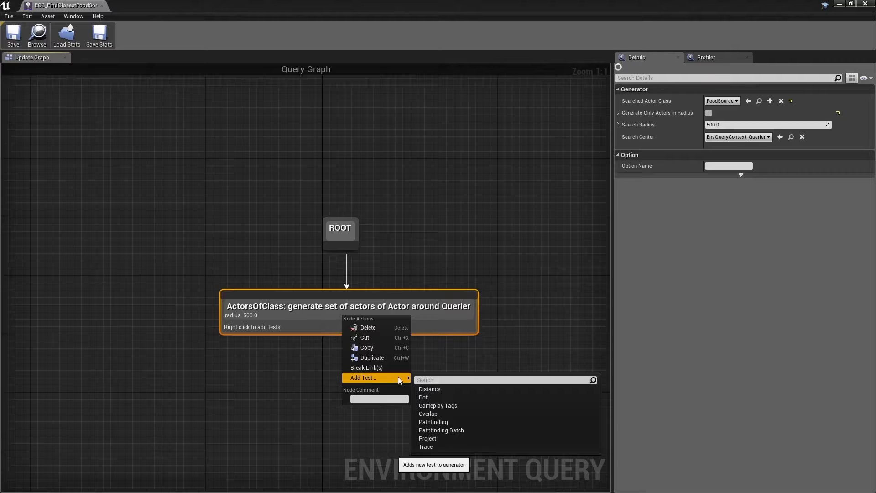
click(439, 388)
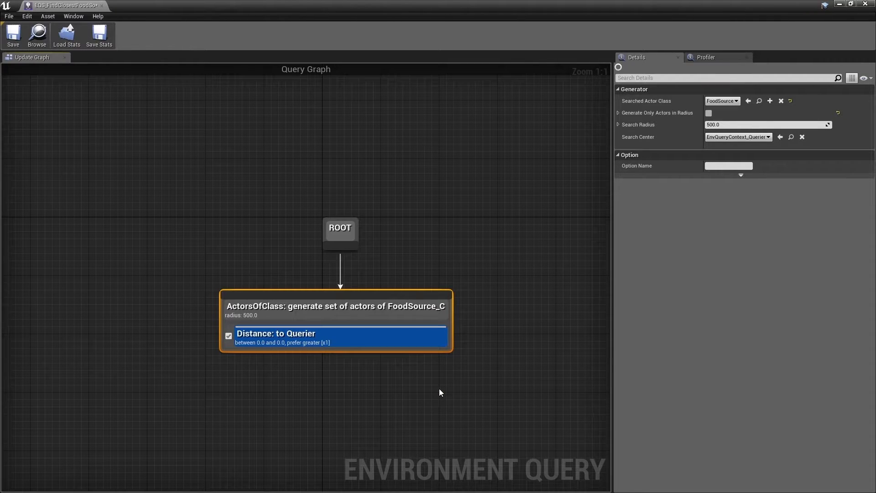
Step: Set the Distance test's purpose to Score Only and its scoring factor to -1.0, and save the query
click(365, 338)
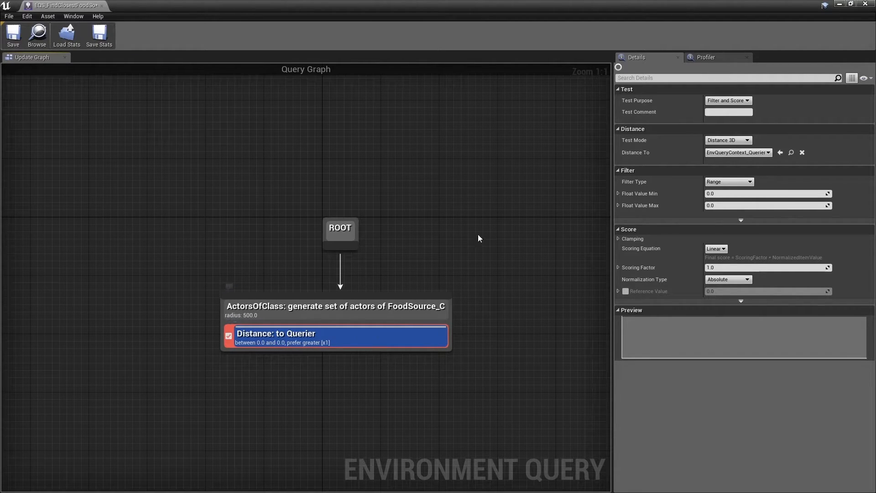
click(714, 101)
click(718, 114)
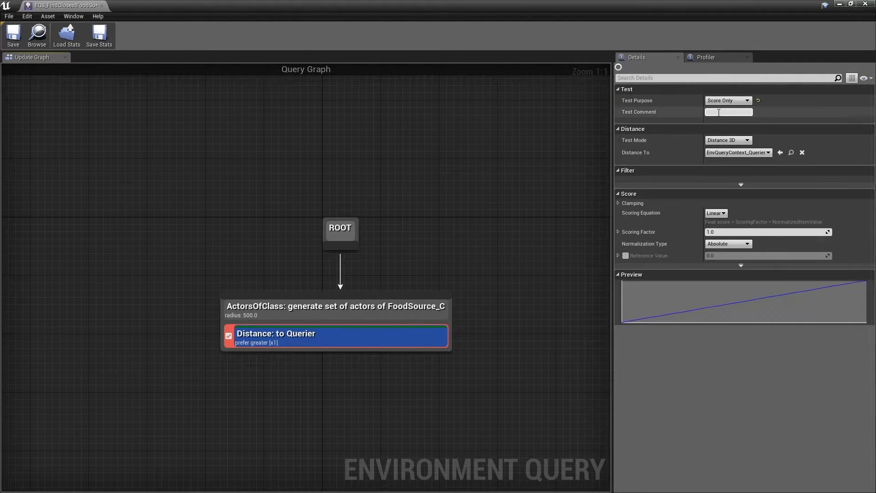
click(727, 234)
text(-1.0)
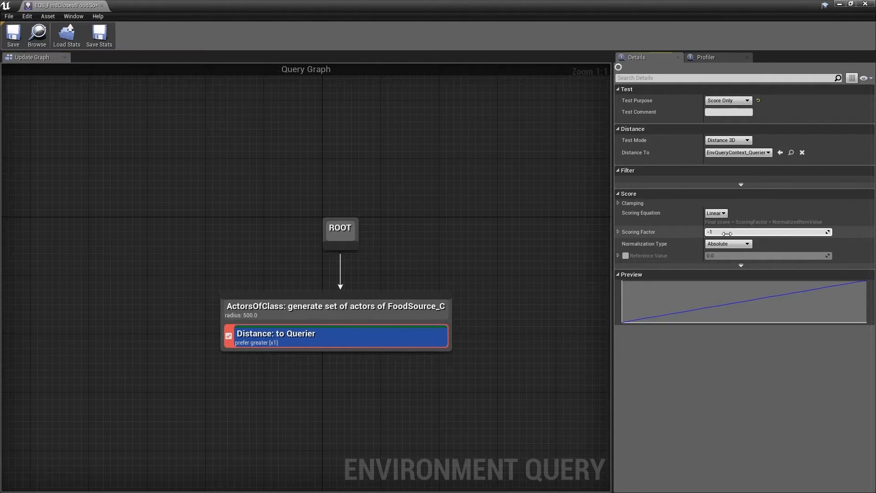
key(Return)
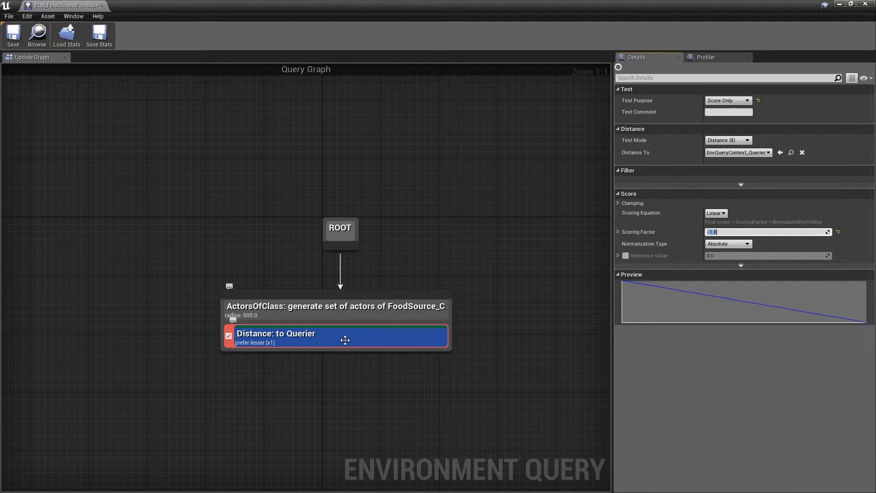
key(ctrl+s)
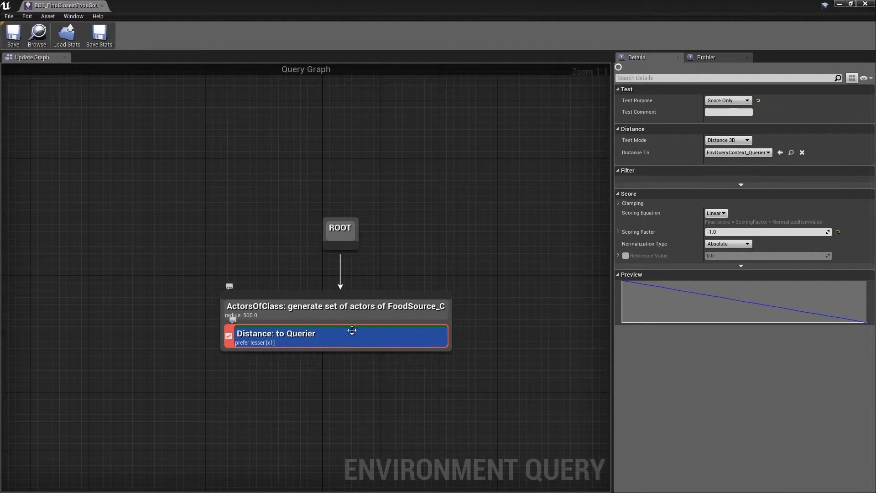
Step: Close the query editor and open the BT_EnemyAI behavior tree from the BT_Assets folder under Blueprints
click(863, 5)
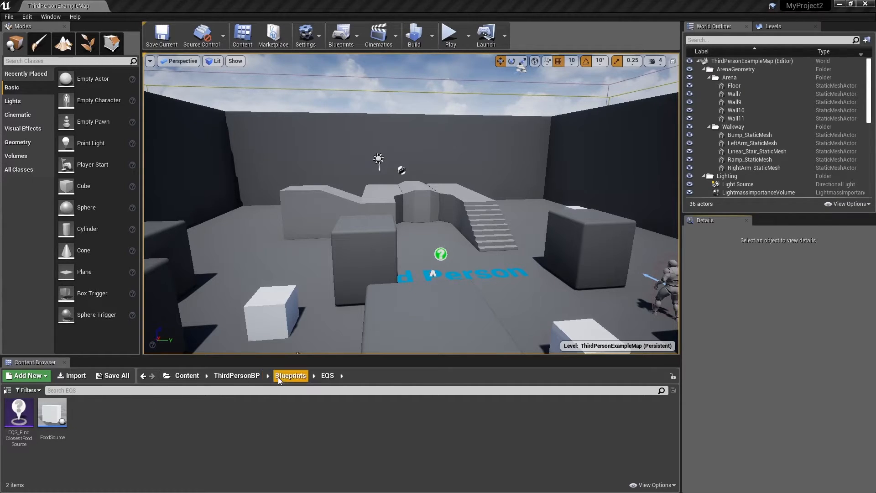
click(290, 375)
double_click(19, 413)
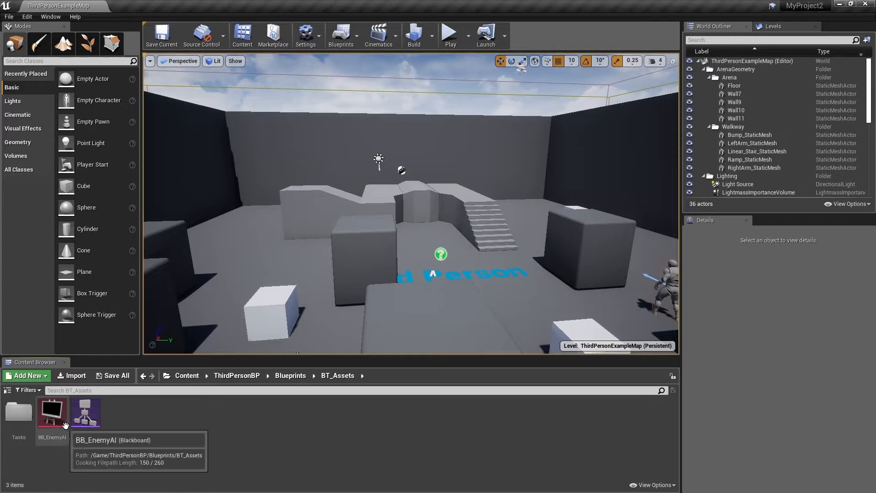
double_click(79, 421)
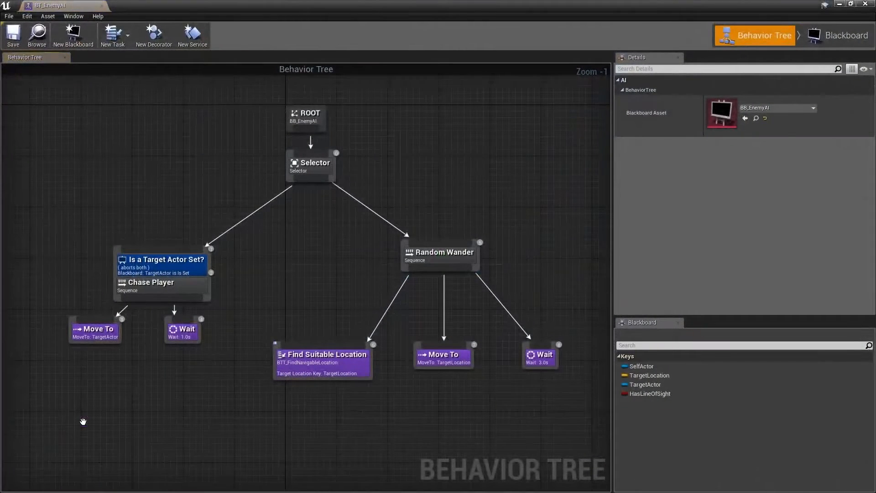
Step: Add an Object key named TargetFoodSource to the BB_EnemyAI blackboard
click(821, 37)
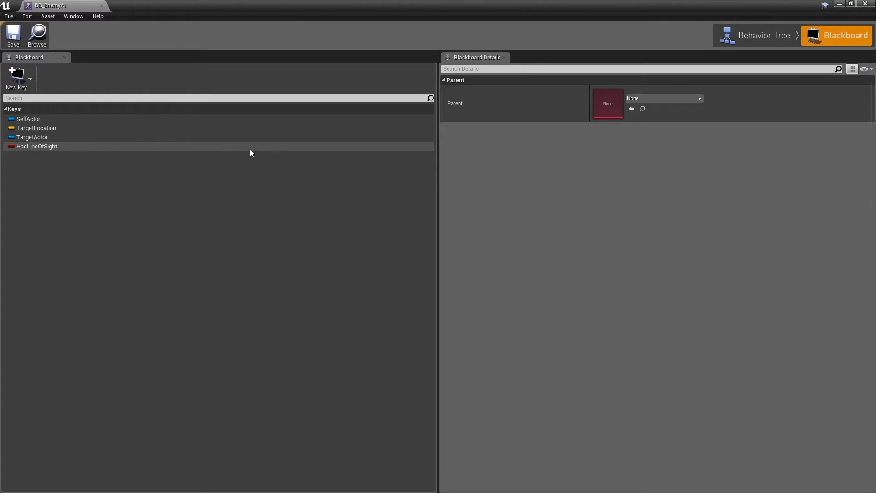
click(18, 75)
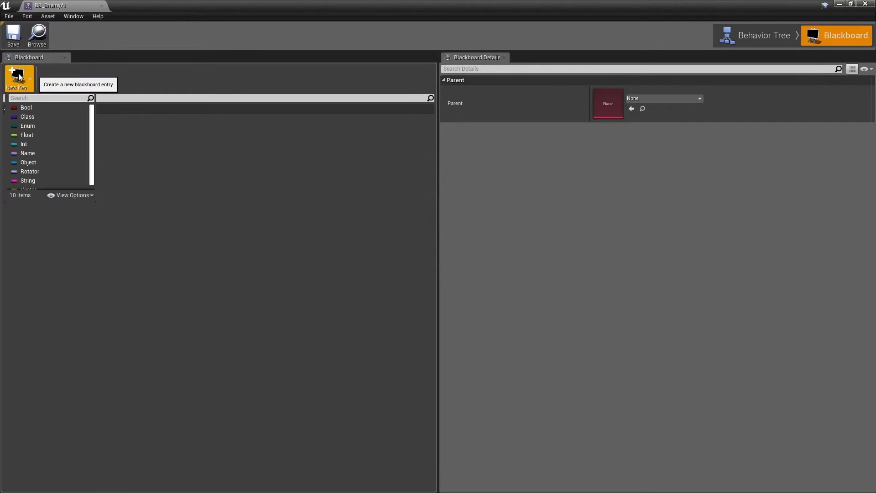
click(41, 160)
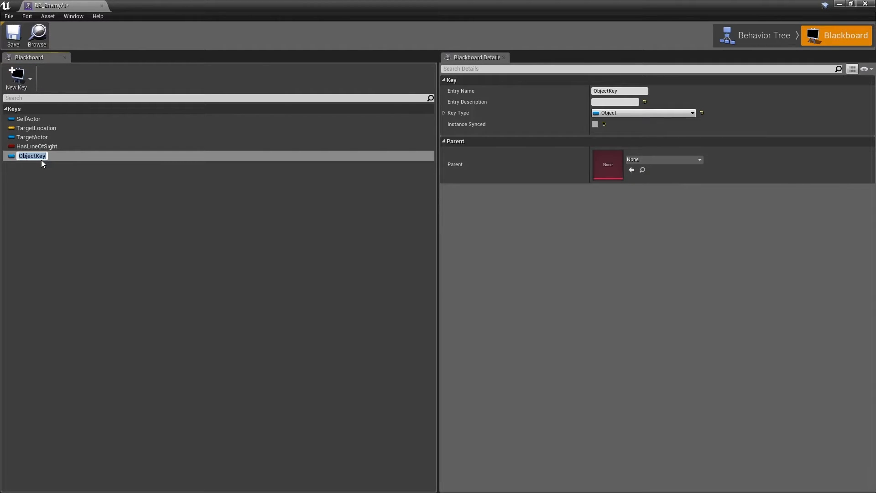
text(TargetFoodSource)
key(Return)
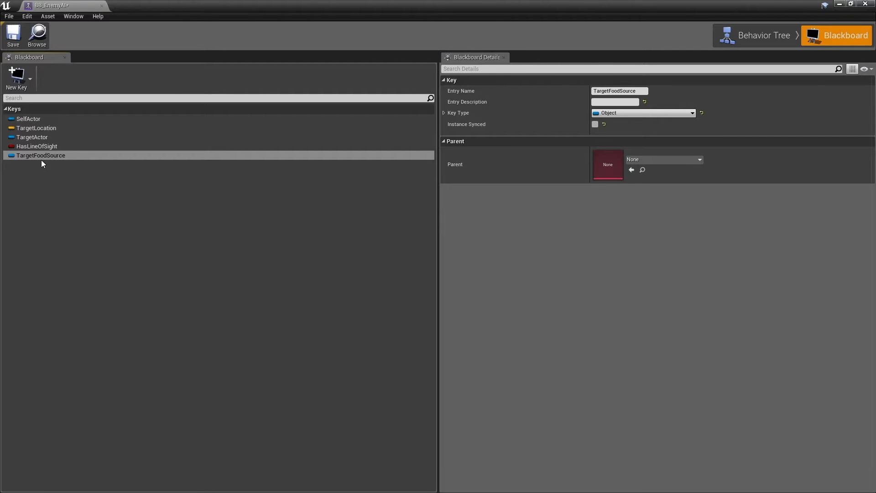
Step: Set the TargetFoodSource key's base class to FoodSource
click(444, 113)
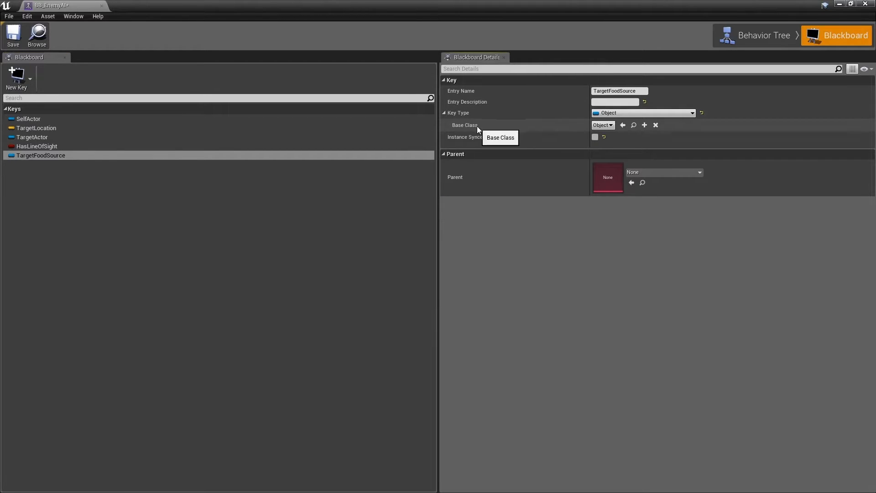
click(602, 125)
text(food)
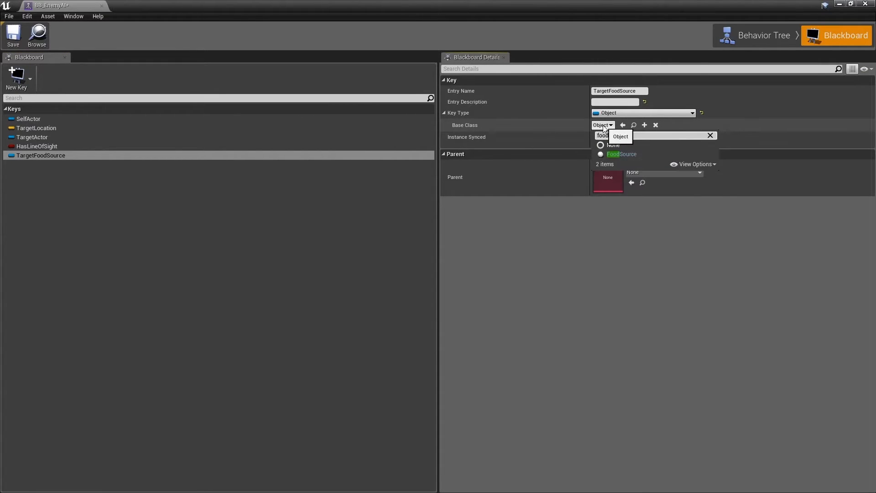
click(631, 154)
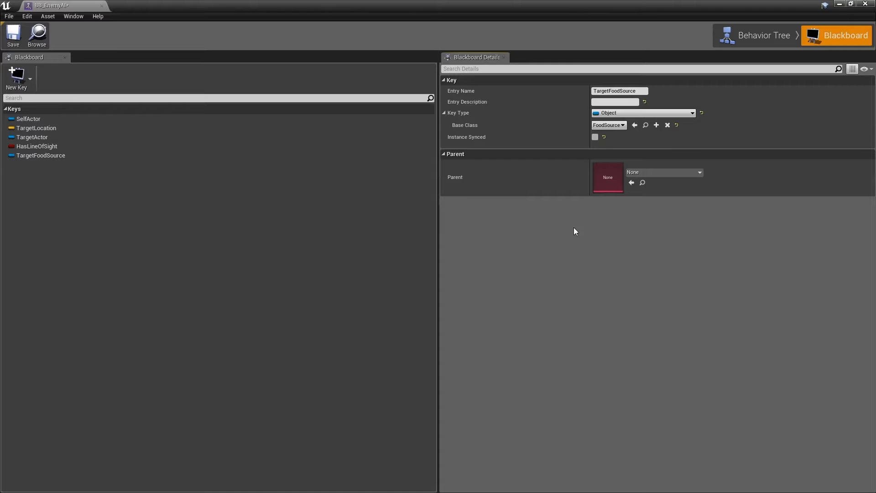
Step: Return to the behavior tree graph and spread the Chase Player and Random Wander branches apart to free space under the Selector
click(762, 39)
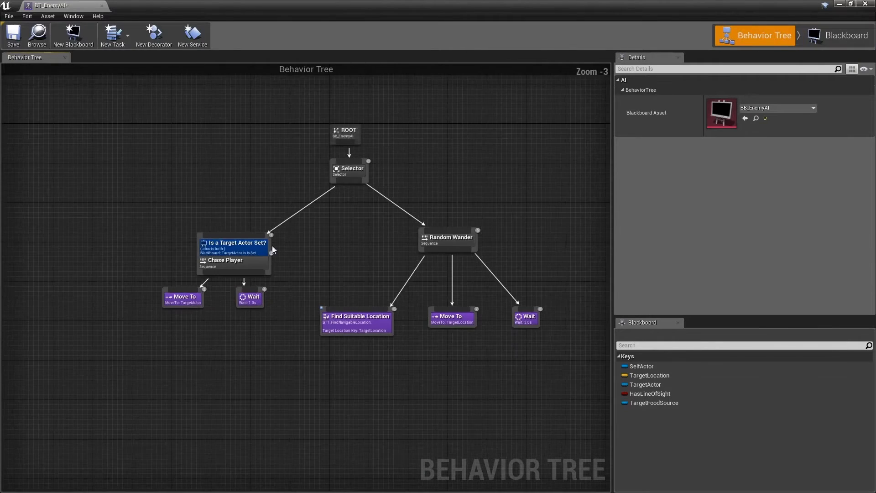
drag(114, 207, 288, 337)
drag(253, 263, 170, 288)
drag(297, 214, 581, 360)
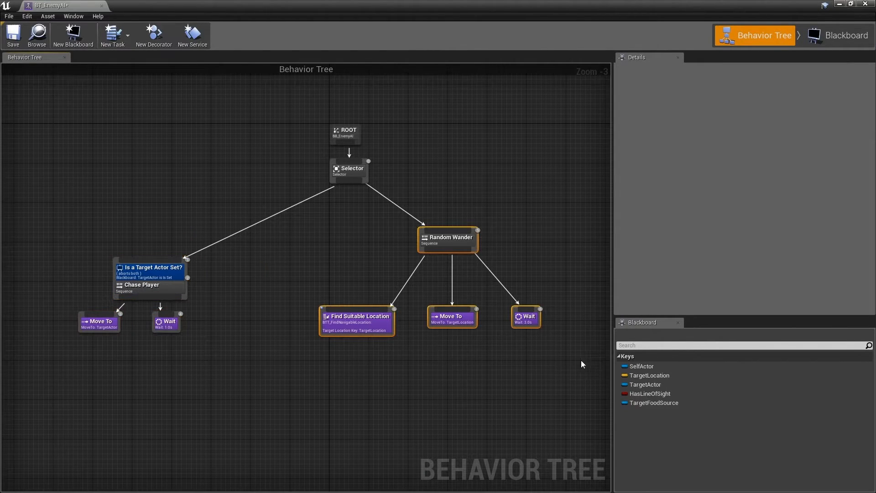
drag(475, 250, 569, 245)
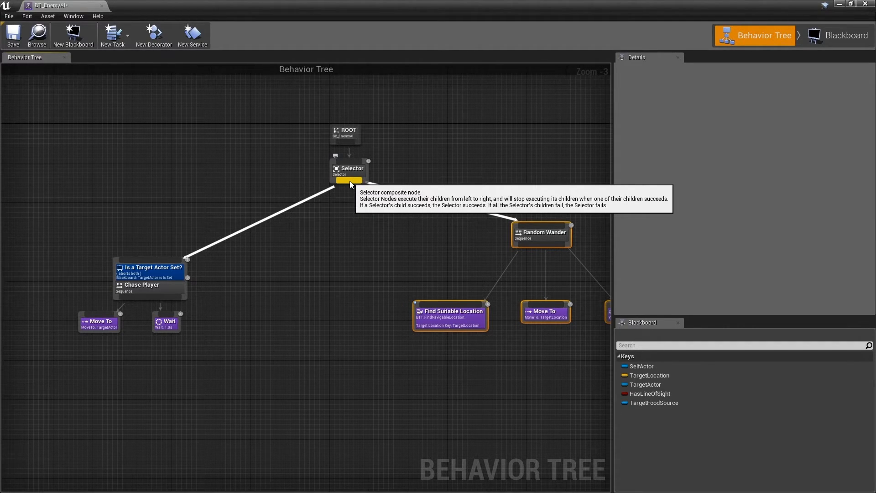
Step: Add a Sequence under the Selector between the Chase Player and Random Wander branches and name it Find Food
drag(349, 180, 327, 286)
click(346, 299)
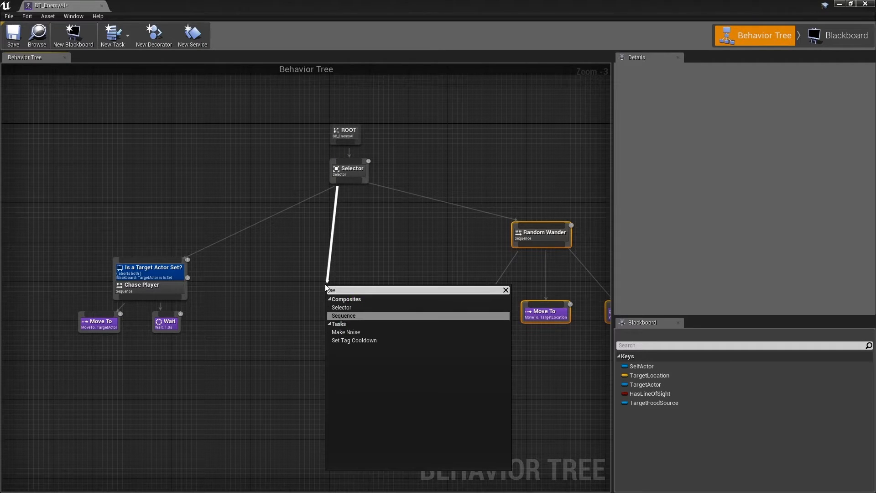
click(354, 315)
drag(374, 262, 358, 275)
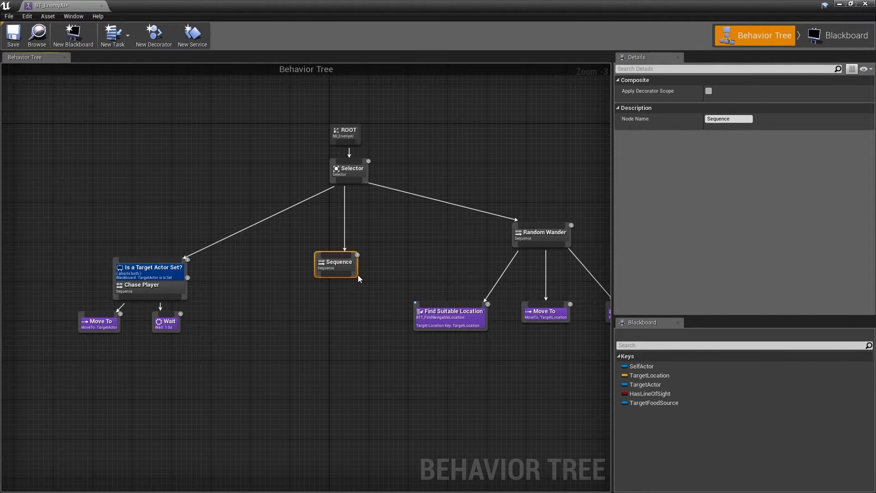
click(742, 118)
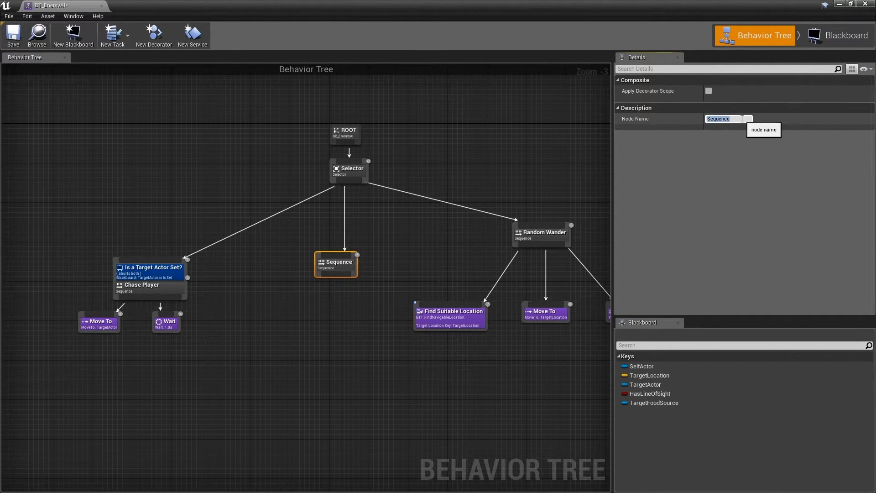
text(Find Food)
key(Return)
Step: Add a Run EQS Query task as a child of the Find Food sequence
drag(335, 276, 327, 318)
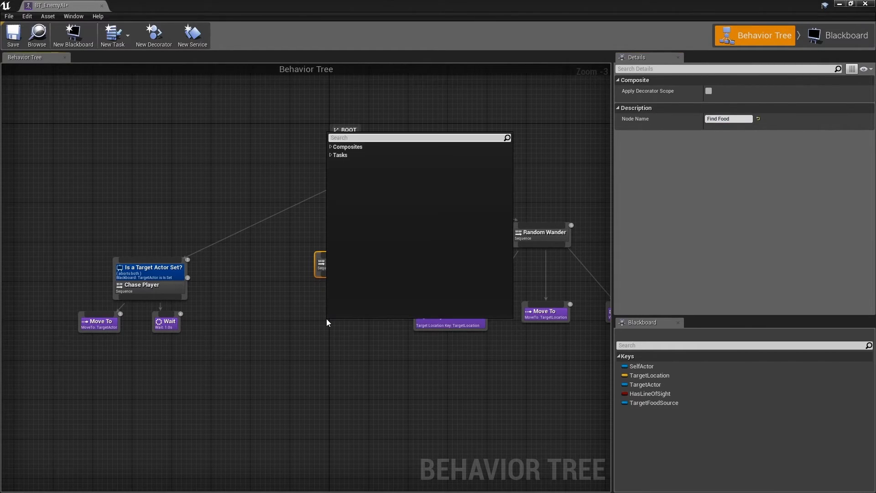
click(331, 156)
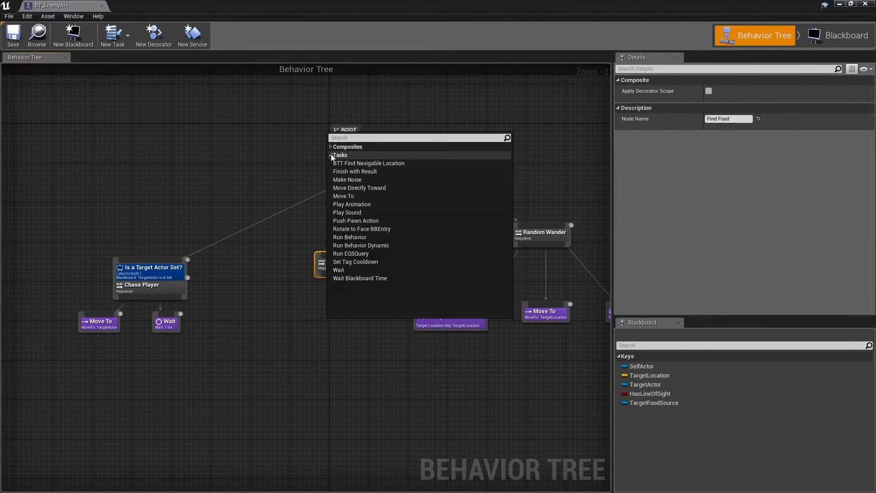
click(365, 253)
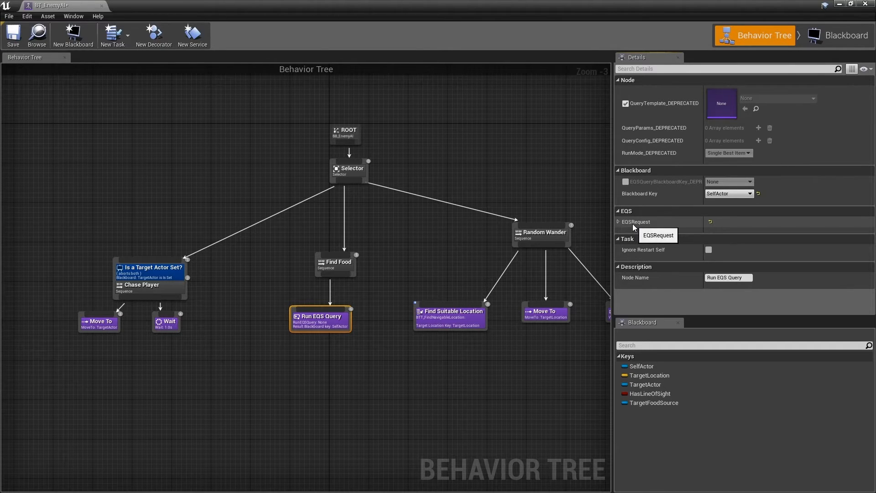
Step: Set the Run EQS Query task's query template to EQS_FindClosestFoodSource and its blackboard key to TargetFoodSource
click(619, 222)
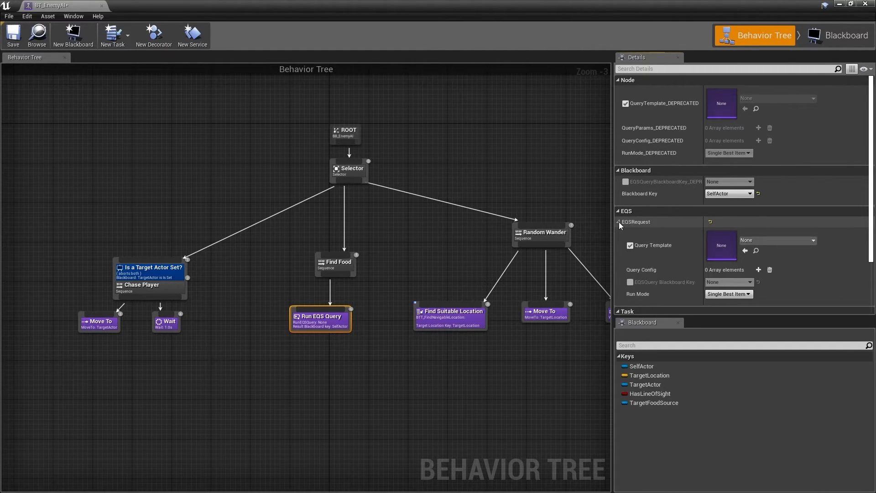
click(798, 242)
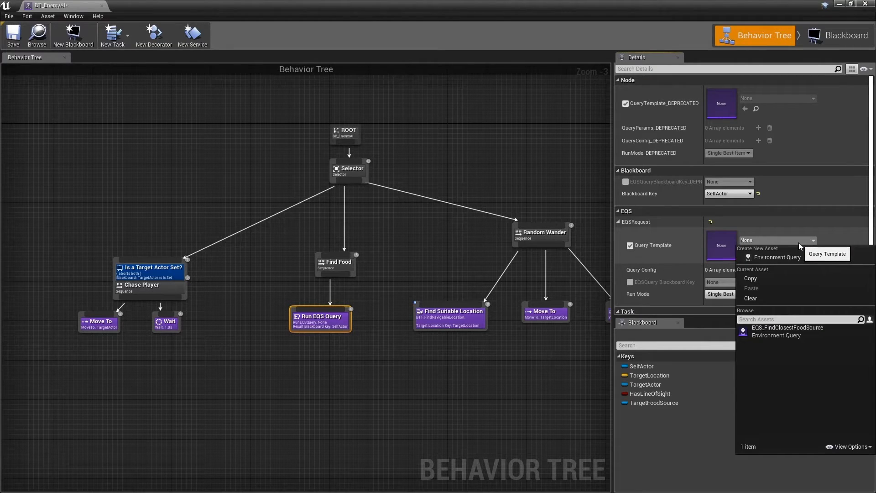
click(786, 335)
right_drag(398, 283, 405, 296)
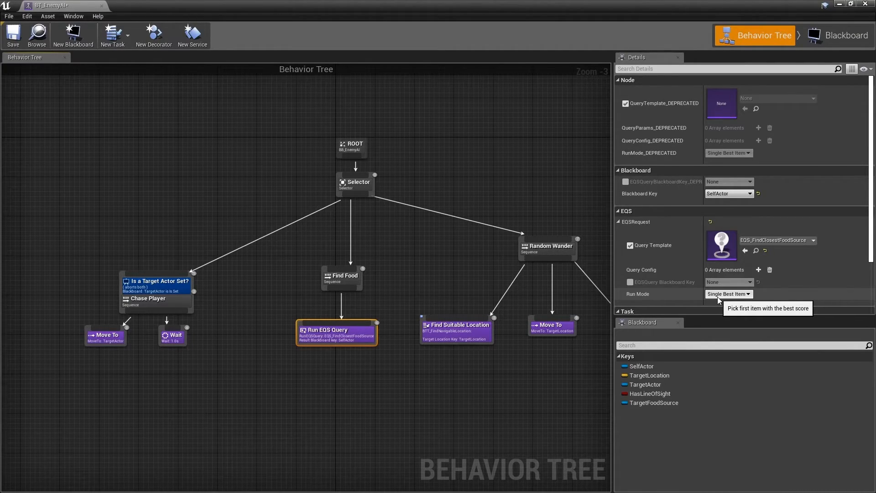
scroll(711, 282, down, 2)
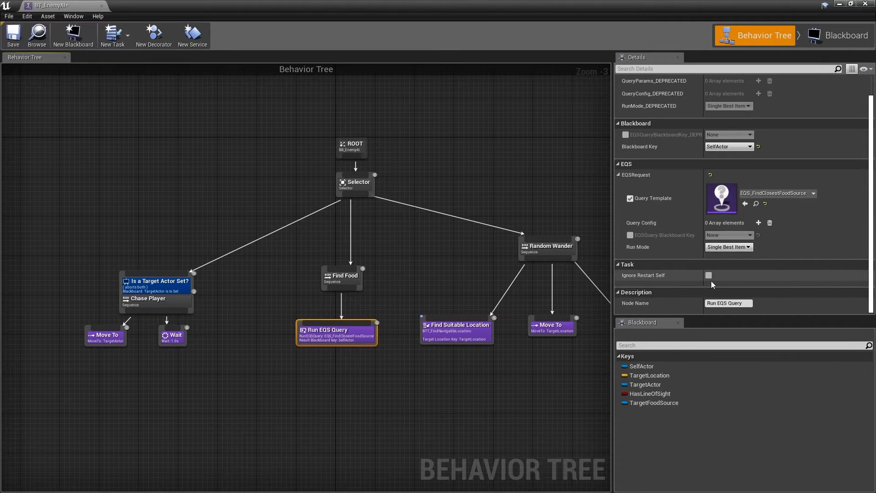
scroll(711, 281, up, 2)
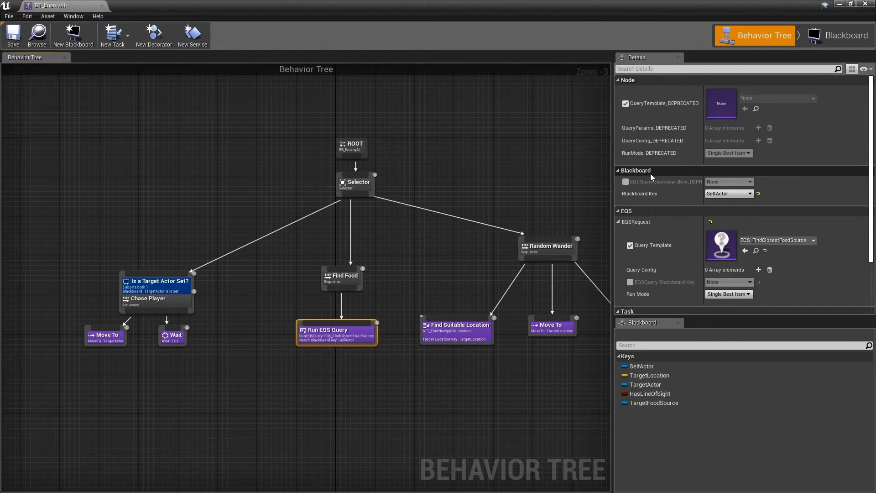
click(741, 196)
click(742, 241)
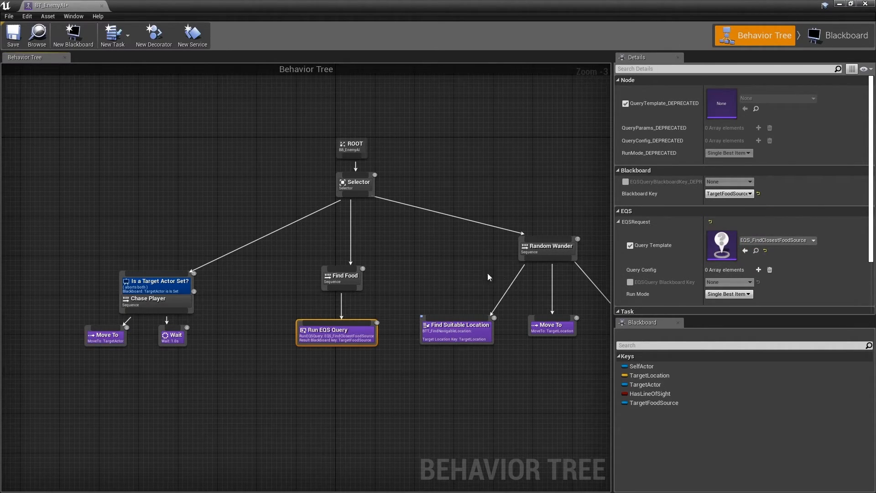
scroll(415, 266, up, 3)
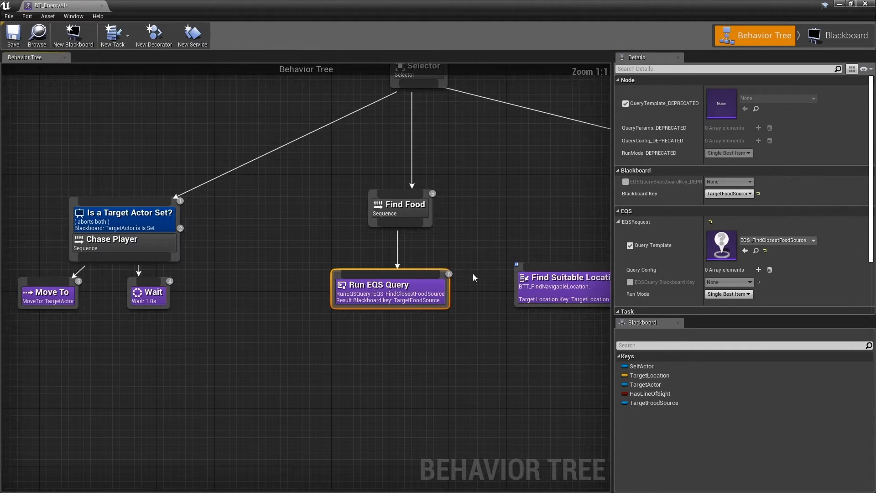
Step: Shift Run EQS Query aside, add a Move To task after it under Find Food, and set its blackboard key to TargetFoodSource
drag(435, 298, 384, 297)
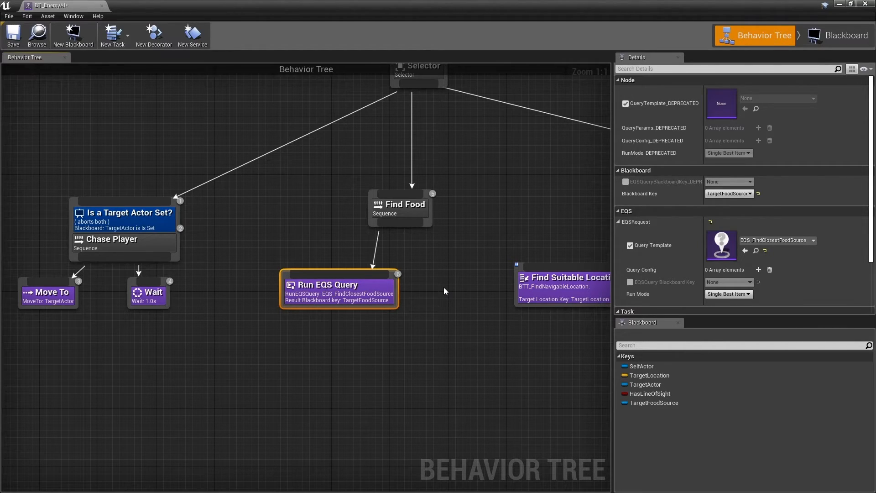
drag(395, 298, 350, 305)
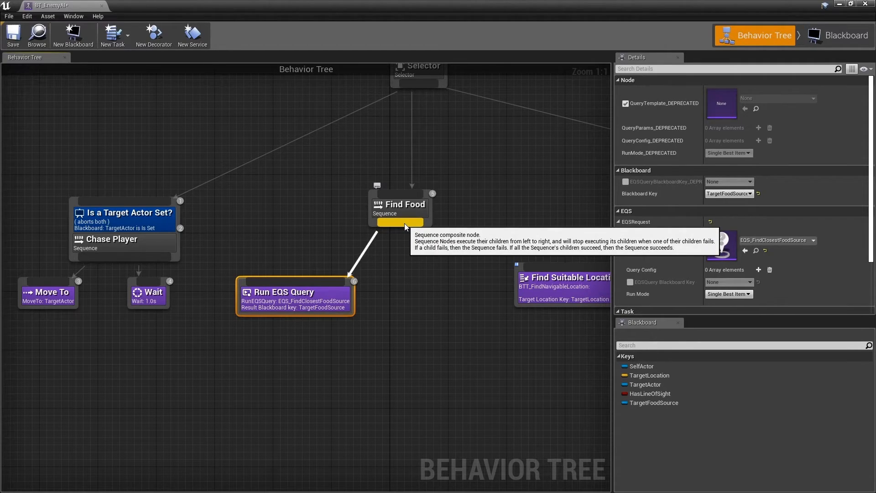
drag(404, 223, 407, 287)
text(mote)
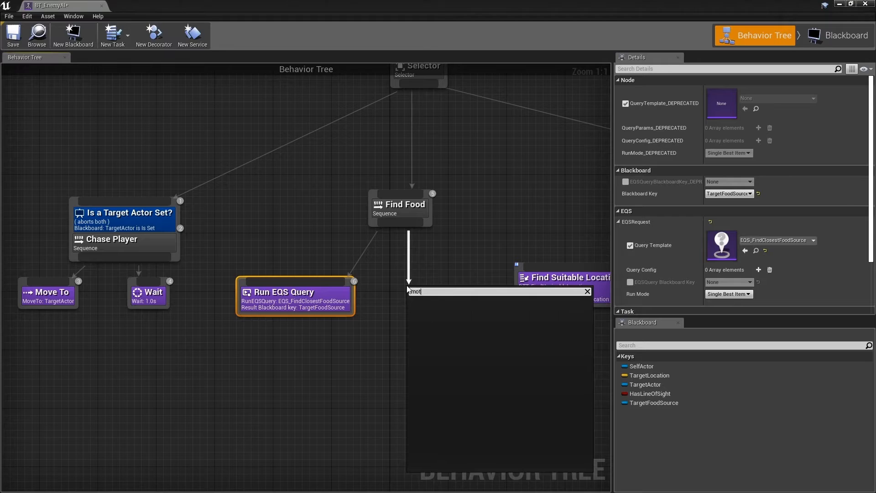
click(423, 314)
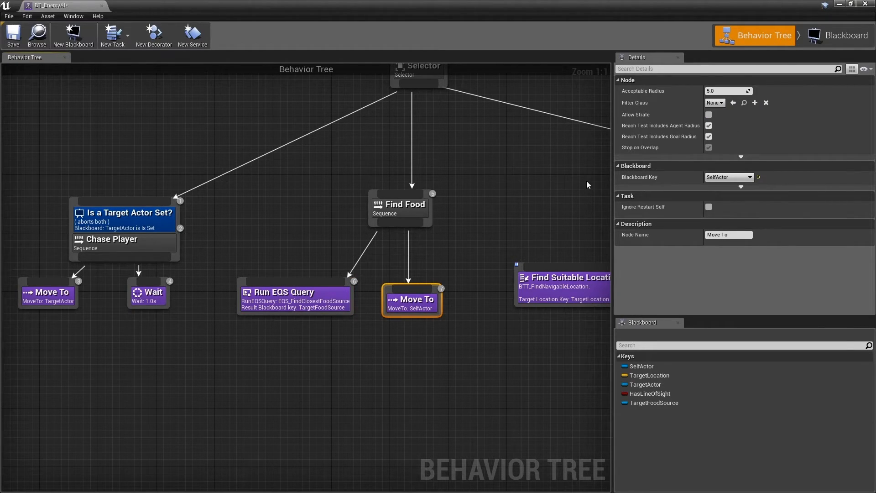
click(729, 177)
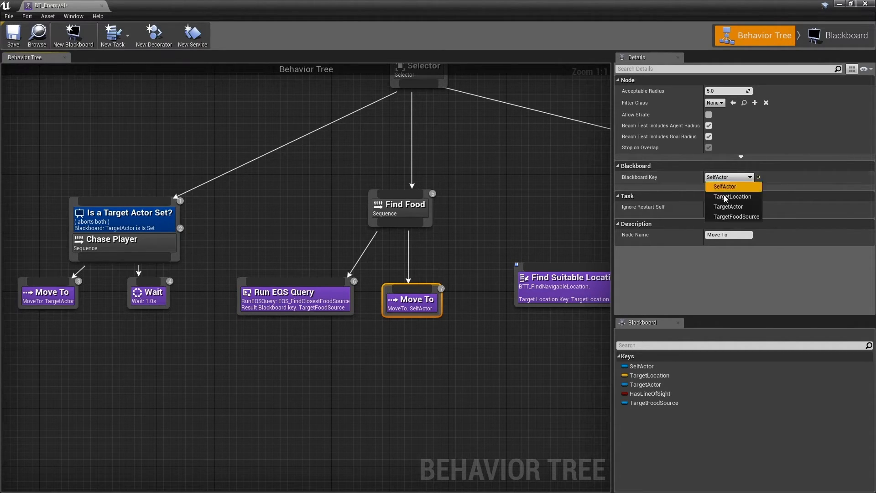
click(726, 212)
Step: Add a Wait task after Move To in the Find Food sequence and set its wait time to 1.0
scroll(506, 192, down, 1)
right_drag(505, 192, 367, 209)
scroll(393, 196, down, 1)
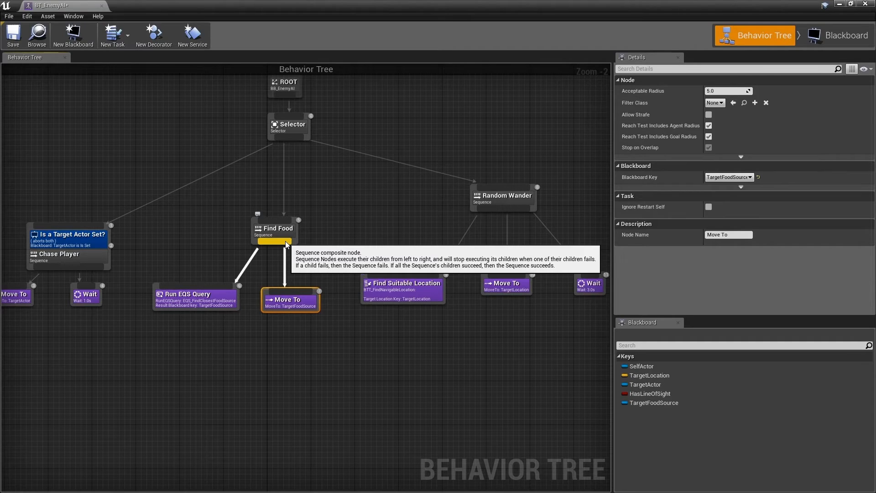
drag(285, 241, 338, 284)
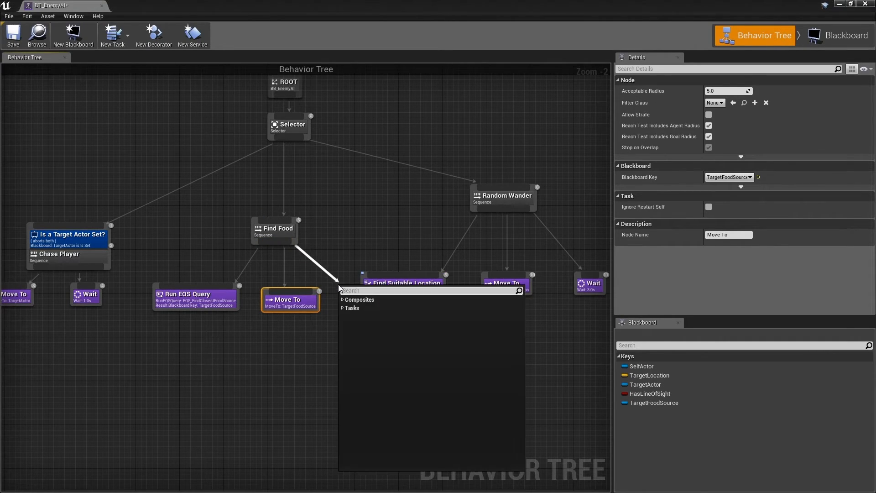
text(wai)
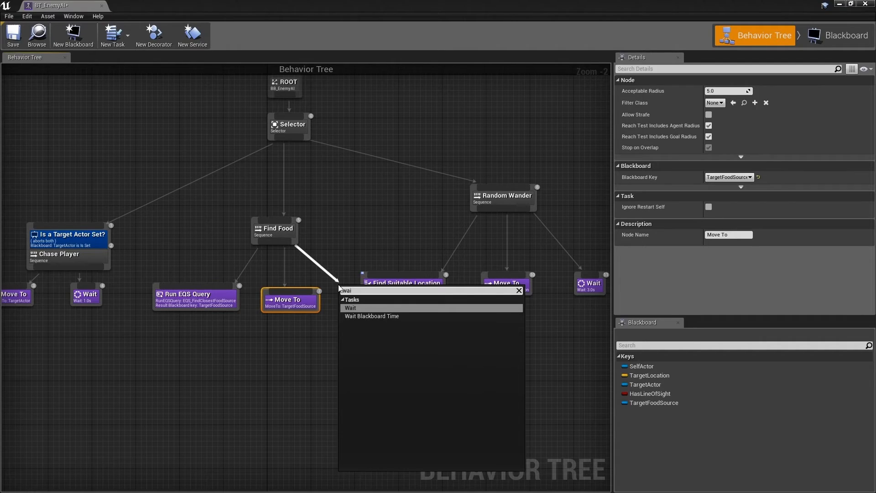
key(Return)
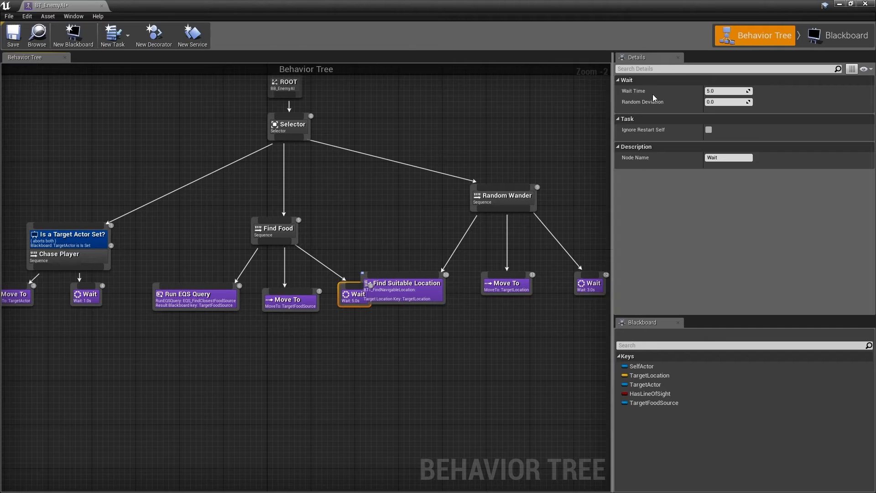
click(717, 91)
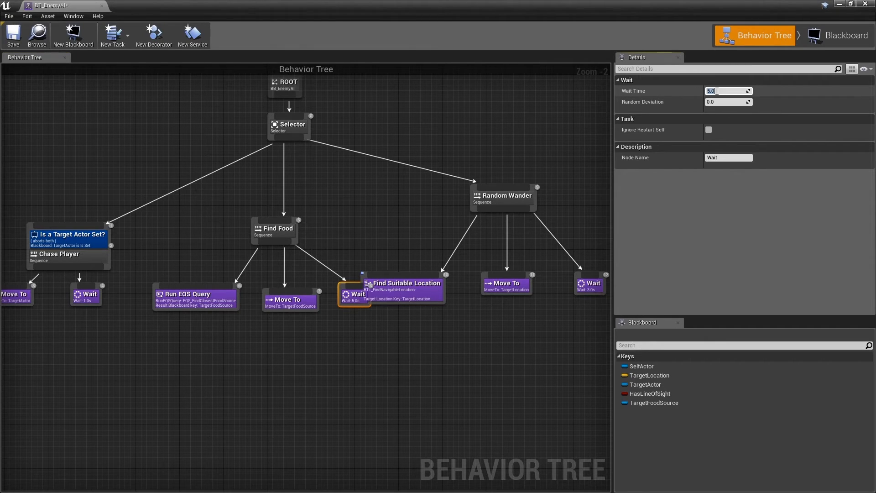
text(1)
key(Return)
Step: Move the Random Wander and Chase Player branches farther outward so their nodes stand clear of the Find Food branch
click(467, 340)
scroll(466, 339, down, 1)
right_drag(466, 340, 375, 352)
drag(536, 225, 319, 315)
drag(421, 225, 464, 230)
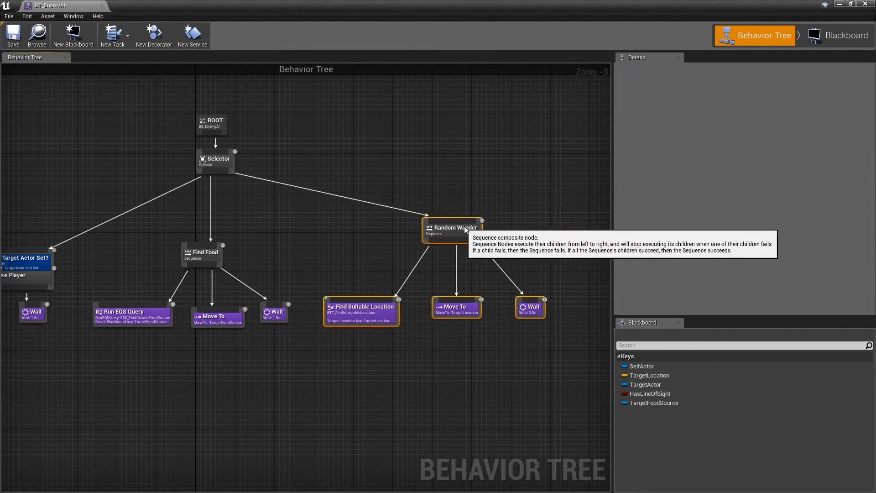
right_drag(319, 237, 468, 220)
drag(210, 214, 105, 310)
click(188, 242)
drag(188, 192, 105, 310)
drag(182, 264, 173, 263)
click(151, 298)
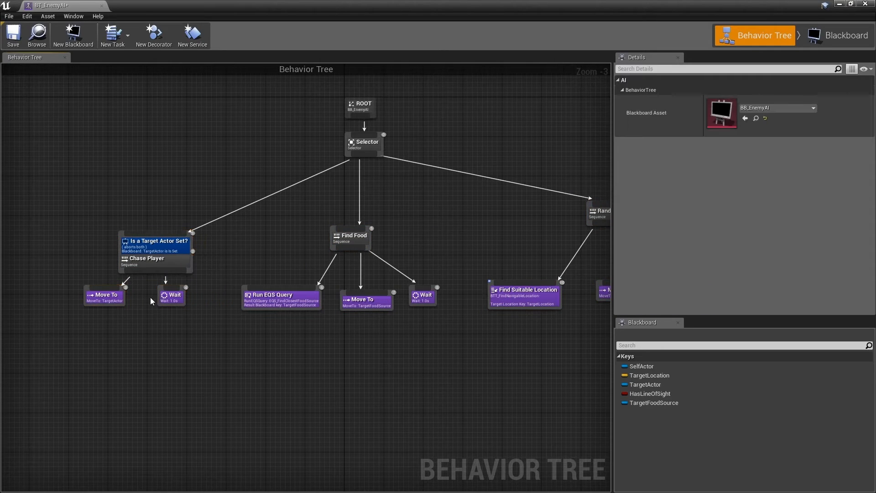
Step: Examine the Find Food branch's tasks and the order of the three branches under the Selector
right_drag(441, 298, 410, 292)
click(397, 296)
scroll(319, 292, up, 3)
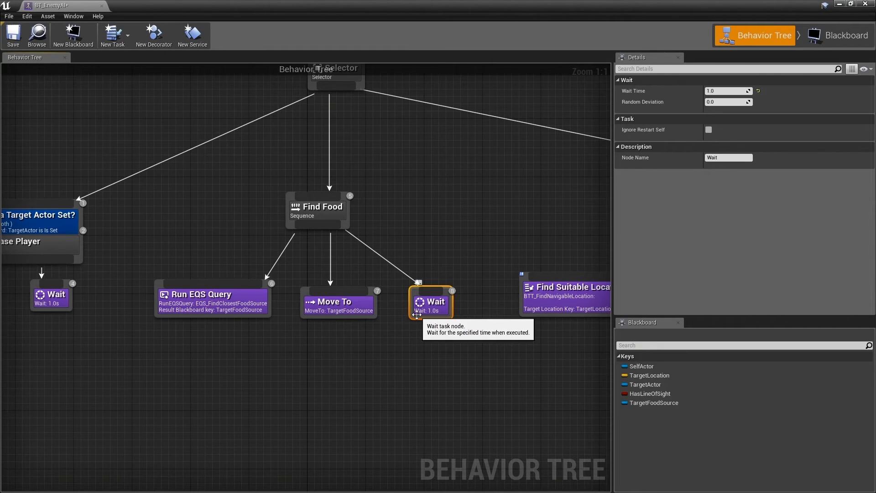
scroll(416, 314, down, 2)
scroll(424, 209, down, 2)
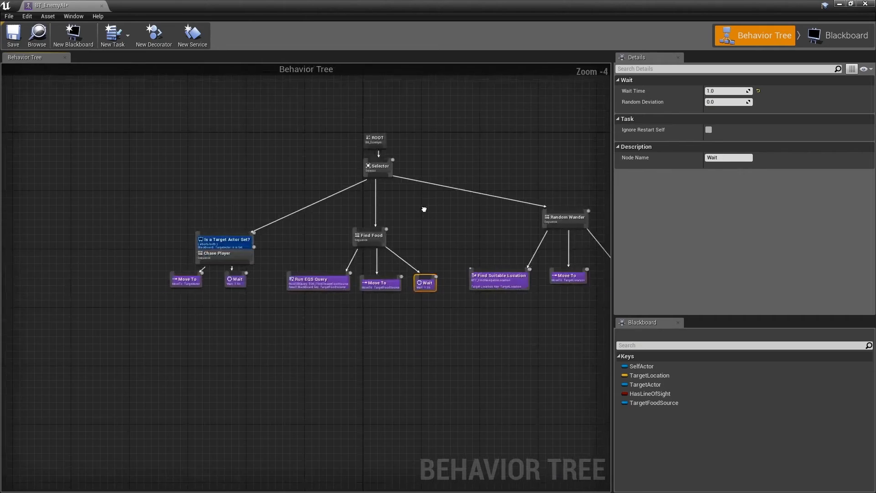
right_drag(423, 209, 344, 254)
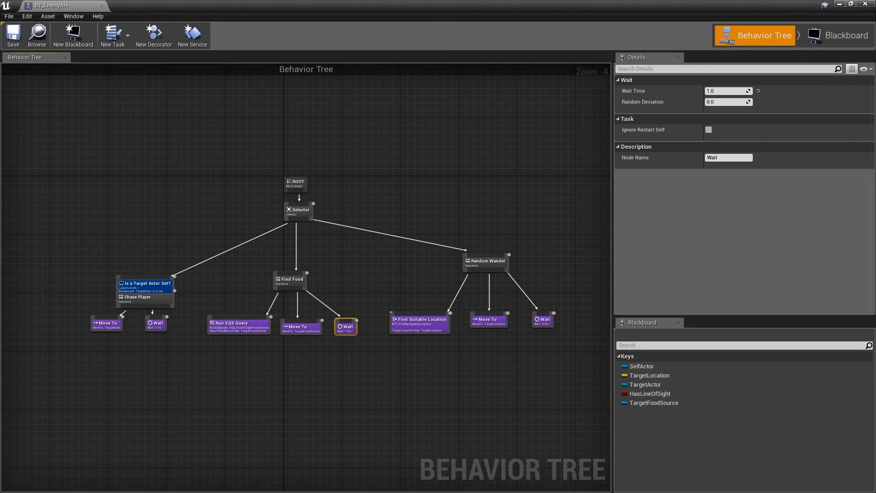
click(163, 194)
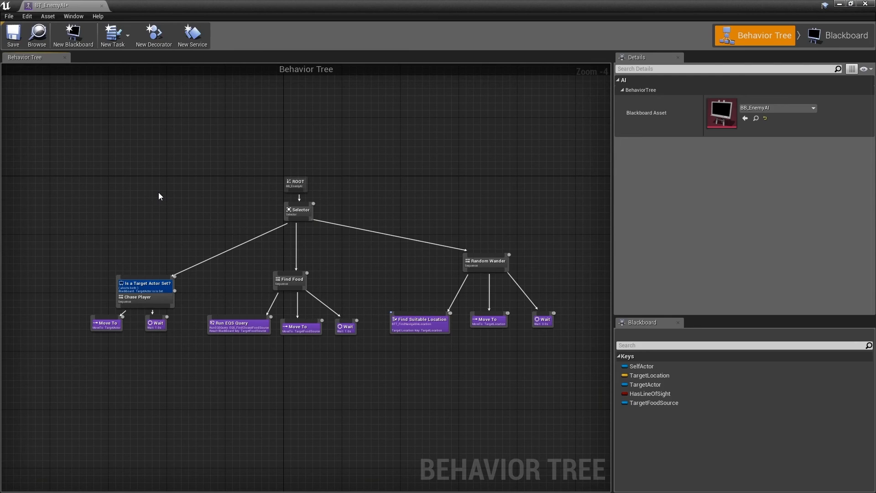
right_drag(159, 193, 165, 196)
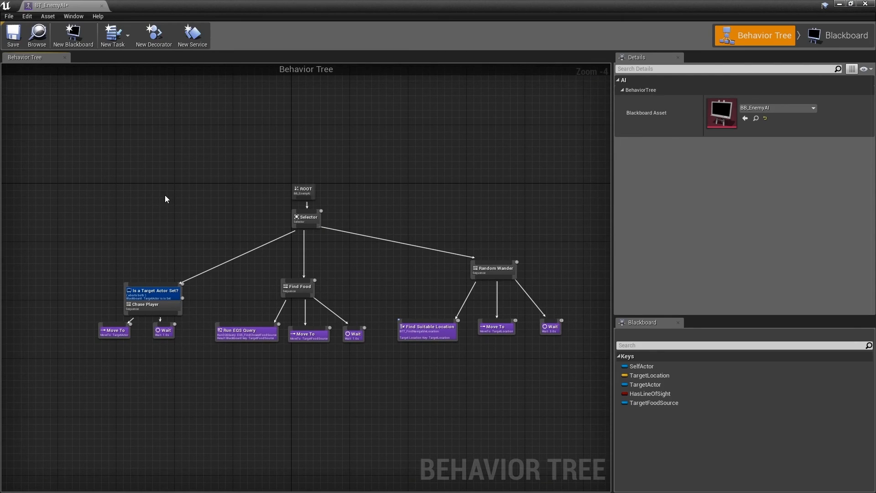